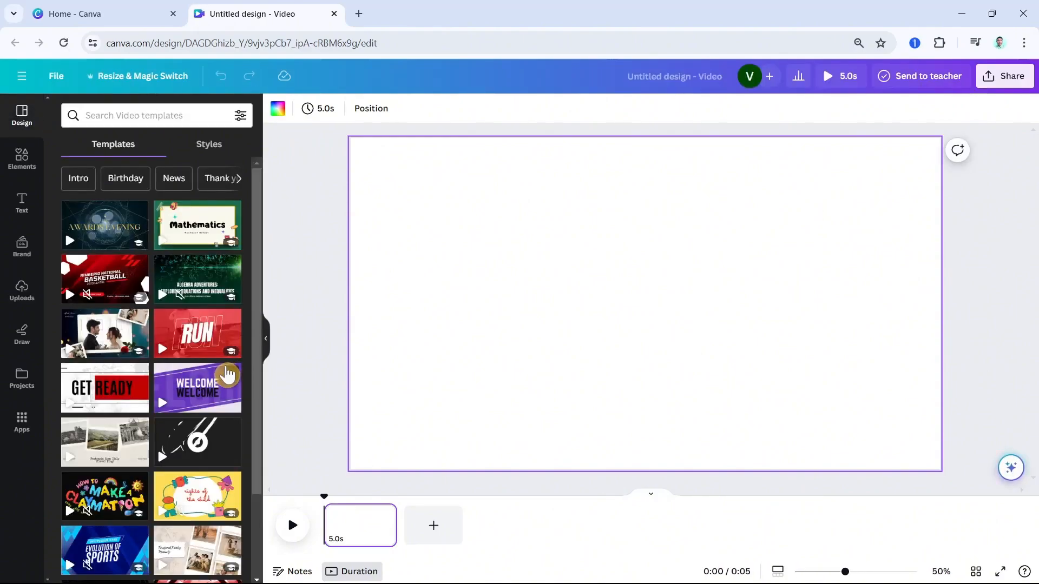
Step: Search the elements library for "urban streets" and show only graphics
left_click(21, 169)
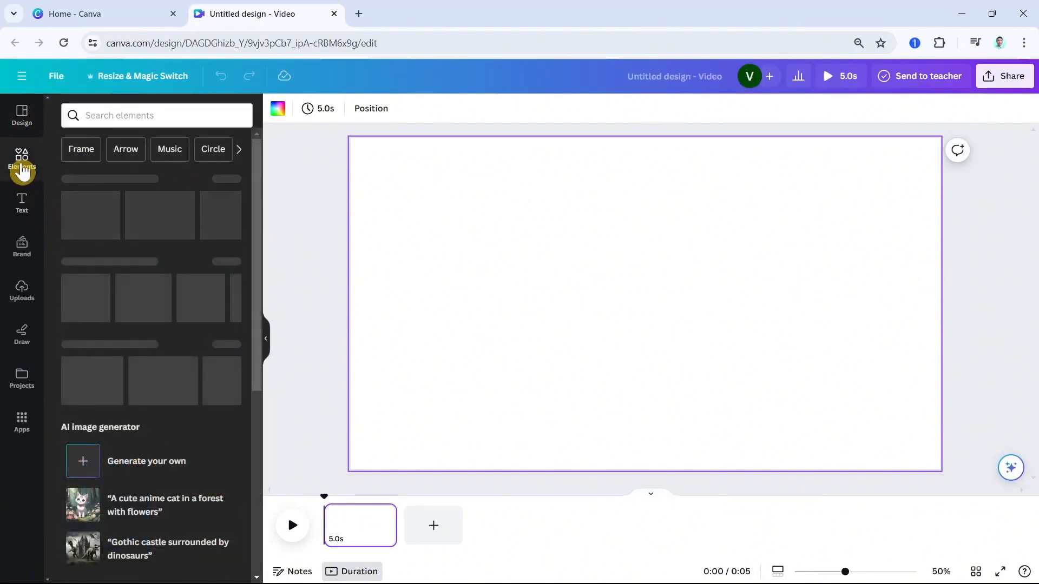
left_click(103, 117)
type("urban streets")
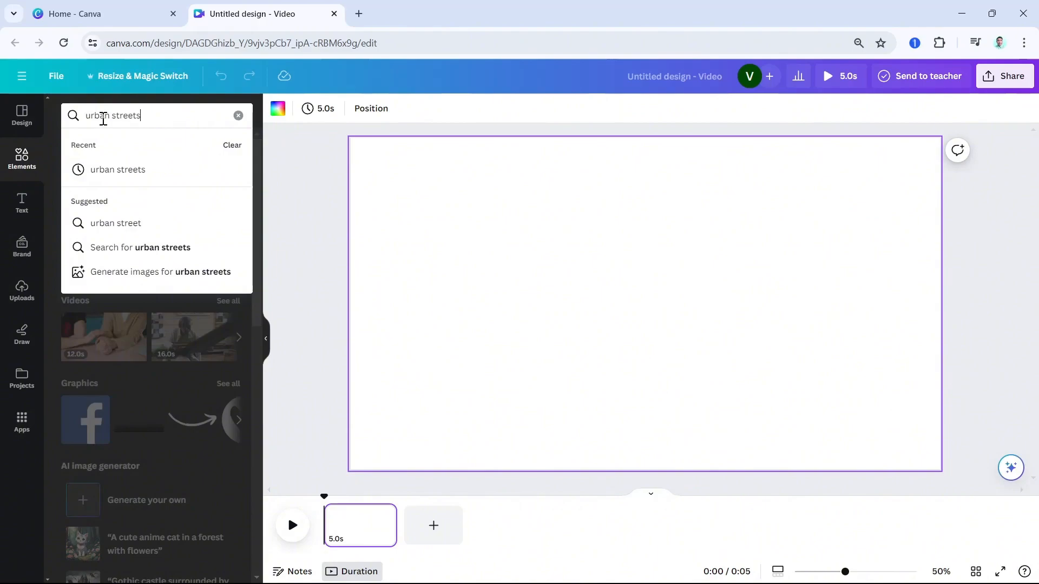
left_click(112, 169)
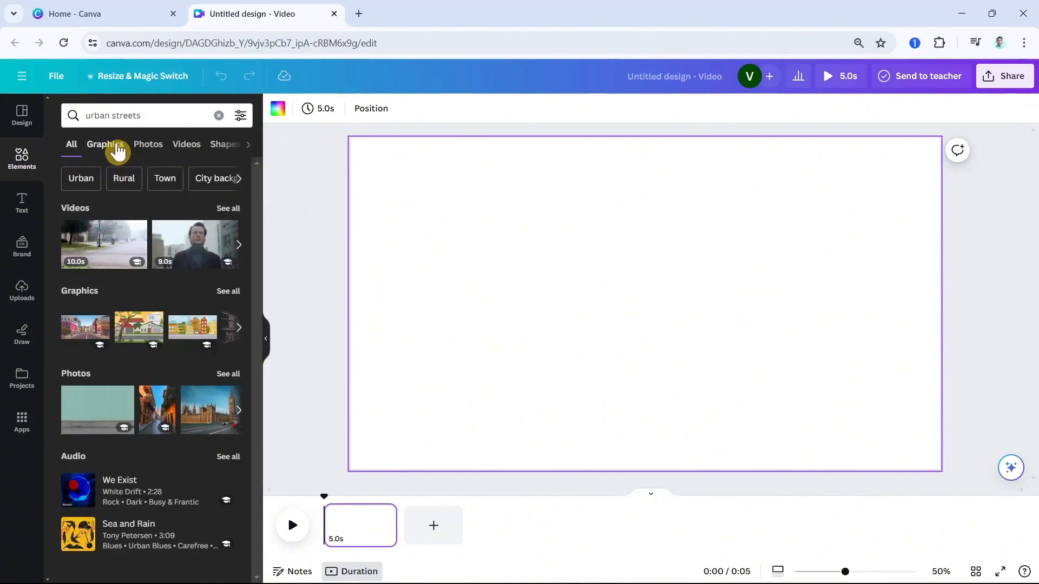
left_click(117, 150)
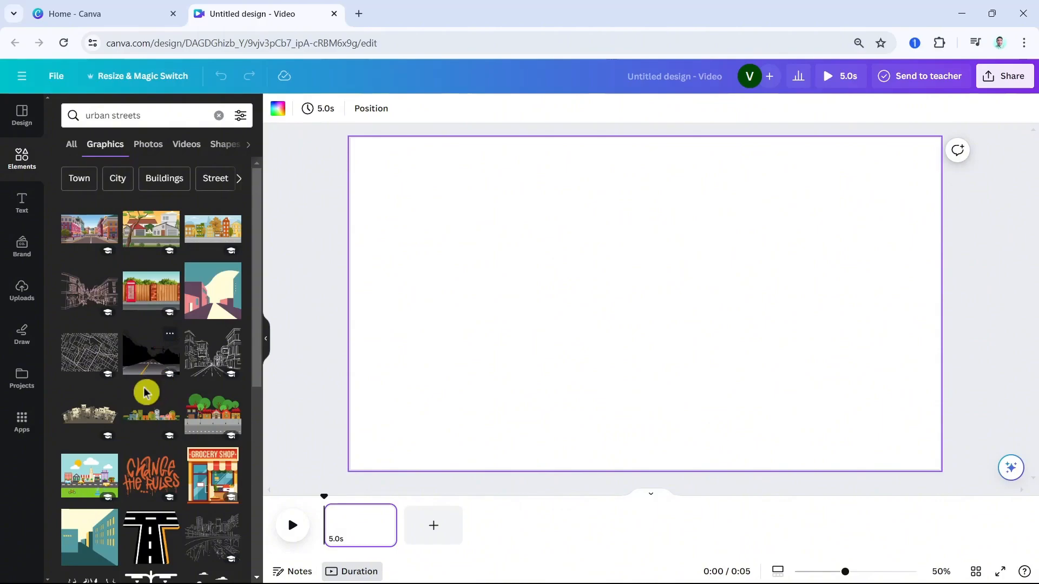
Step: Place the daytime city street graphic with the crosswalk on the page to bring up similar graphics, and delete it from the page
scroll(151, 400, "down", 4)
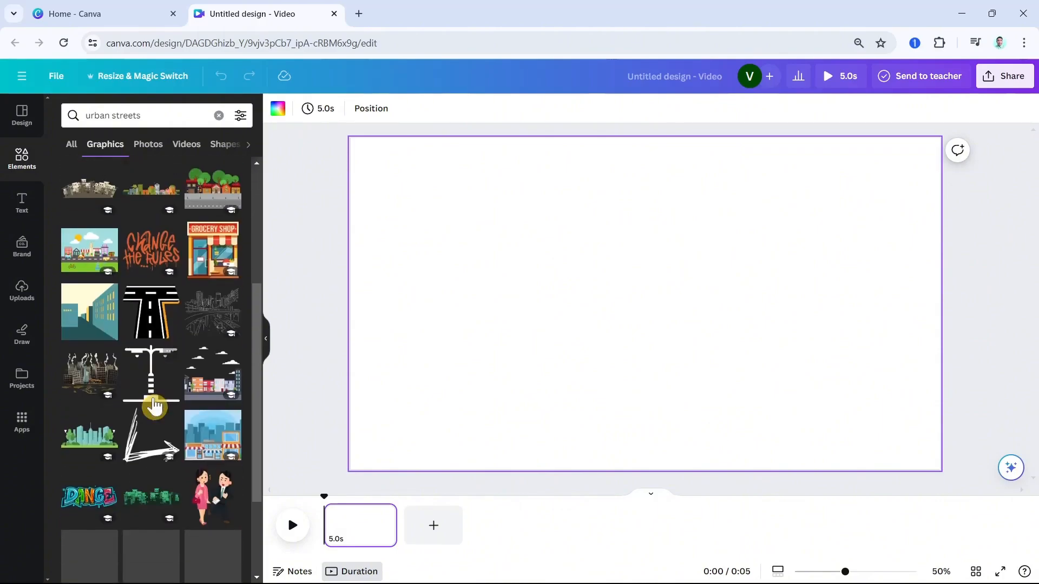
scroll(100, 424, "down", 8)
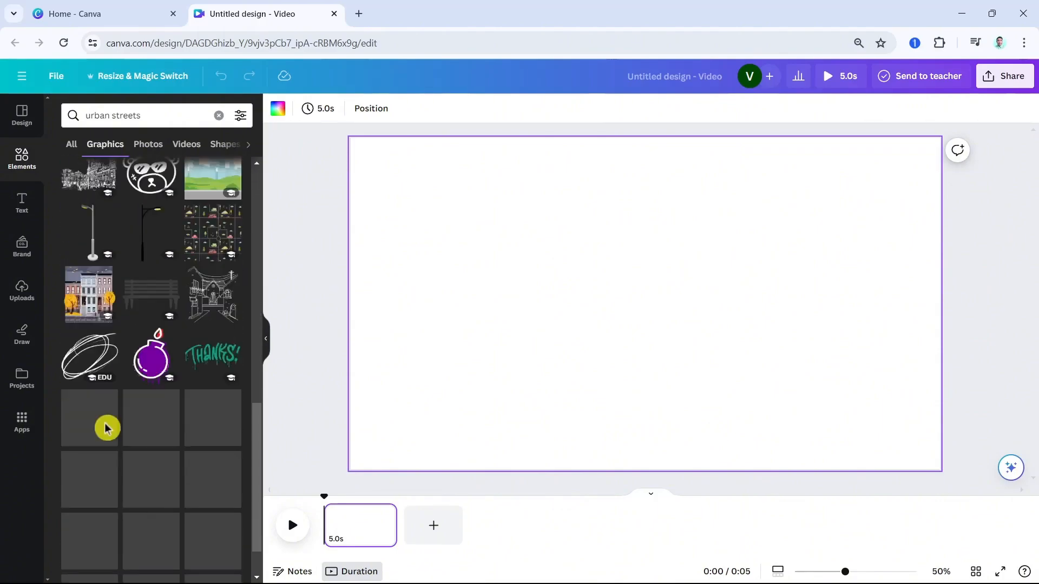
scroll(116, 426, "down", 6)
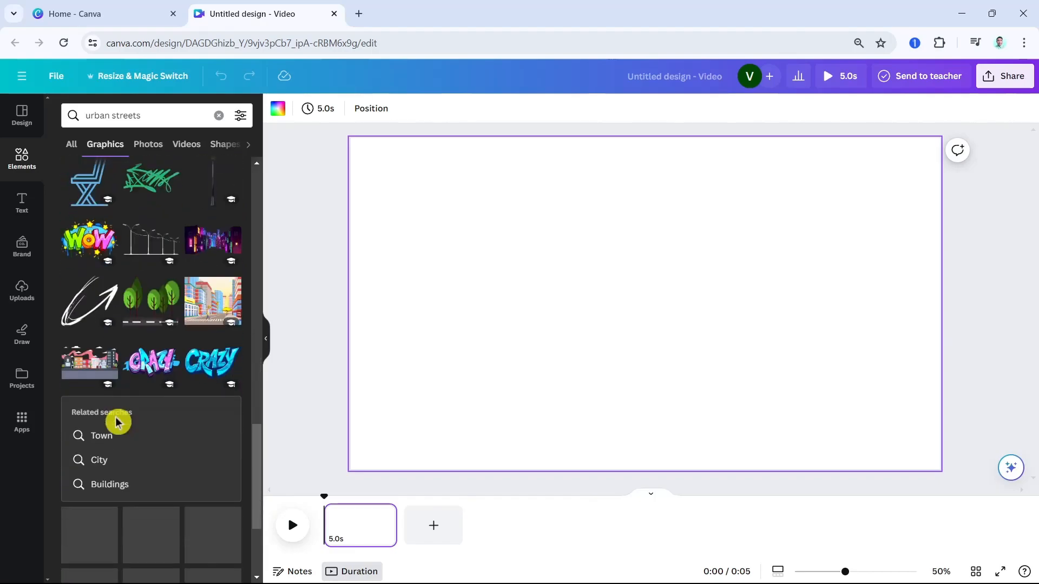
left_click(209, 308)
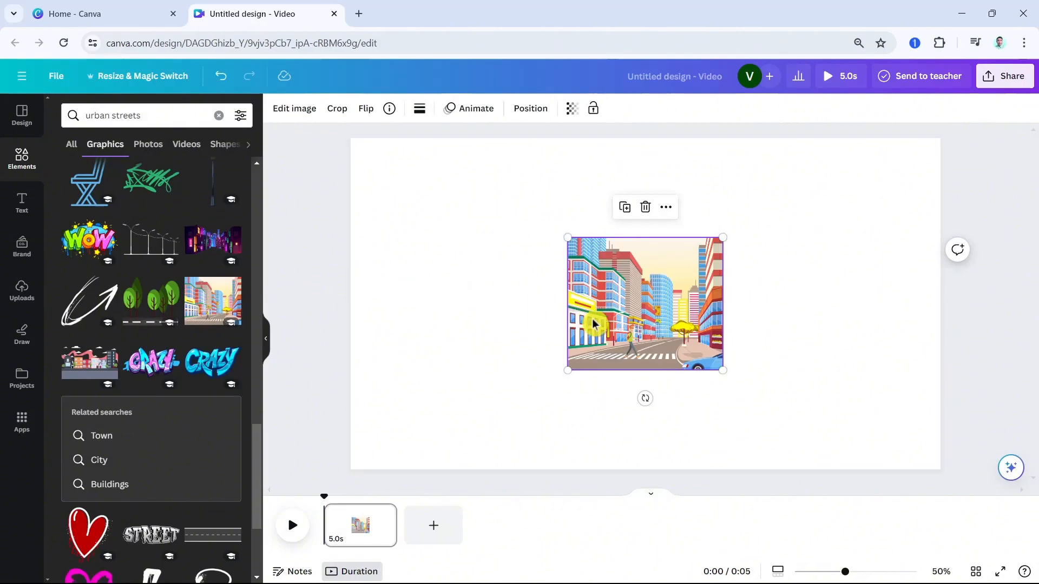
left_click(645, 207)
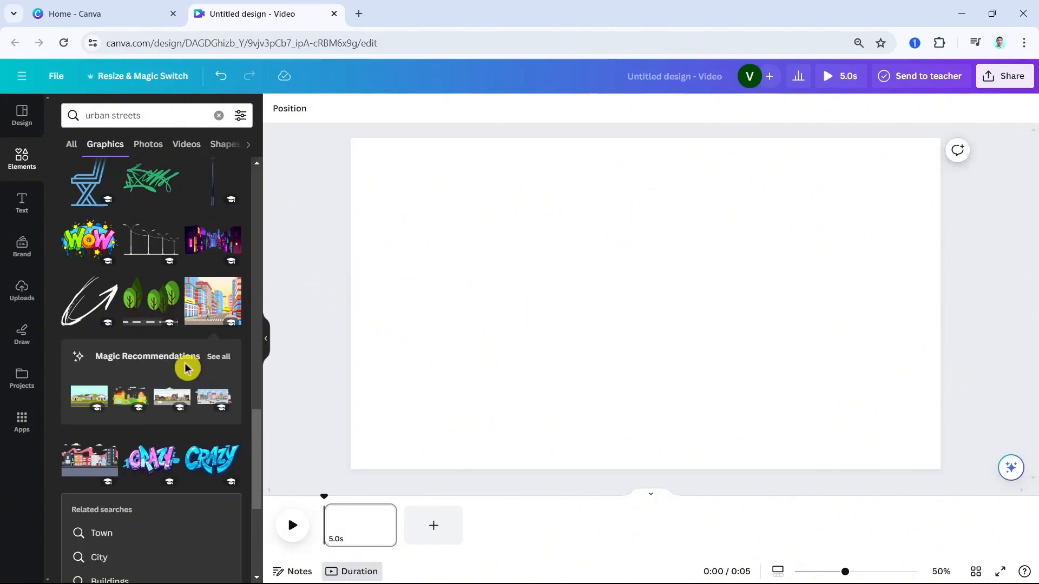
Step: Add the graphic of three suburban houses along a road from the full list of magic recommendations
left_click(218, 357)
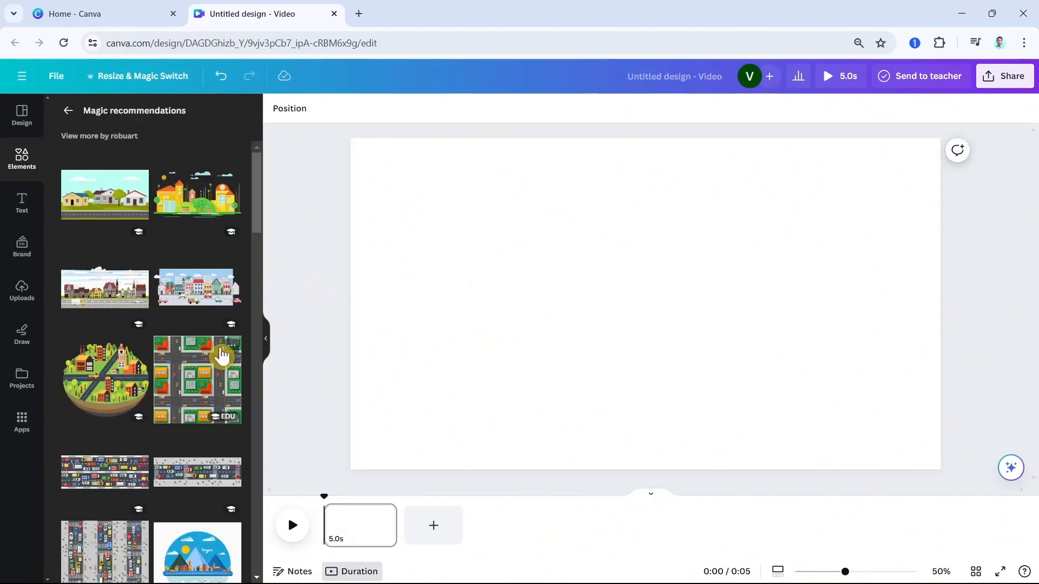
scroll(216, 352, "down", 4)
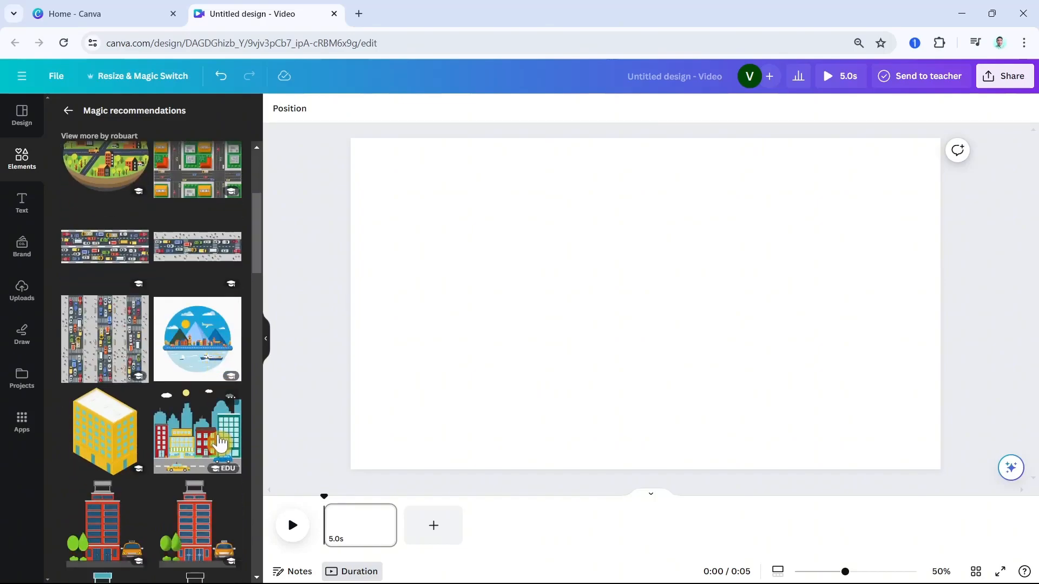
scroll(217, 428, "up", 4)
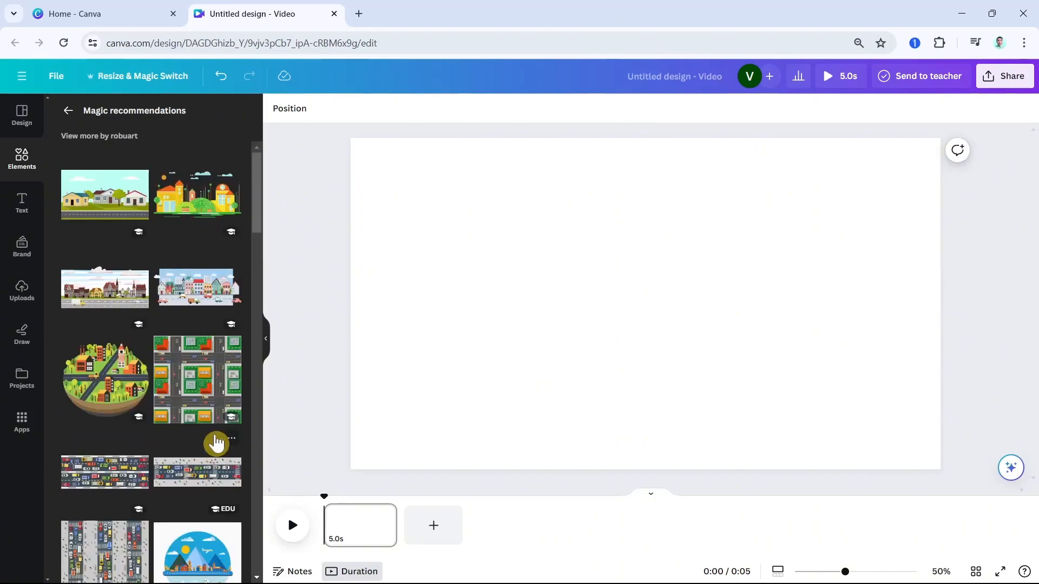
left_click(111, 204)
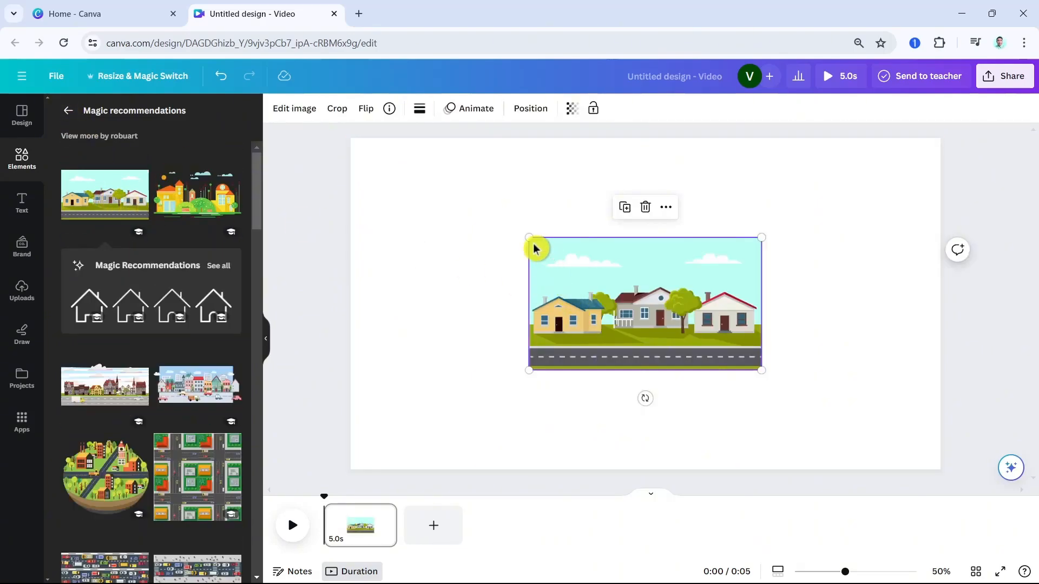
Step: Enlarge the suburban houses graphic so that it covers the whole page
left_click_drag(527, 237, 351, 136)
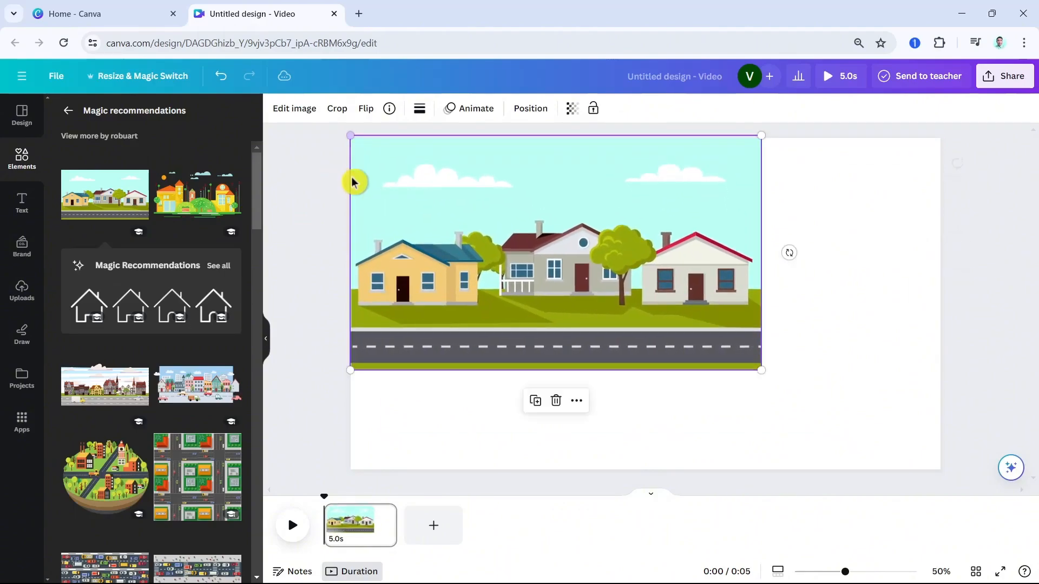
left_click_drag(762, 370, 937, 472)
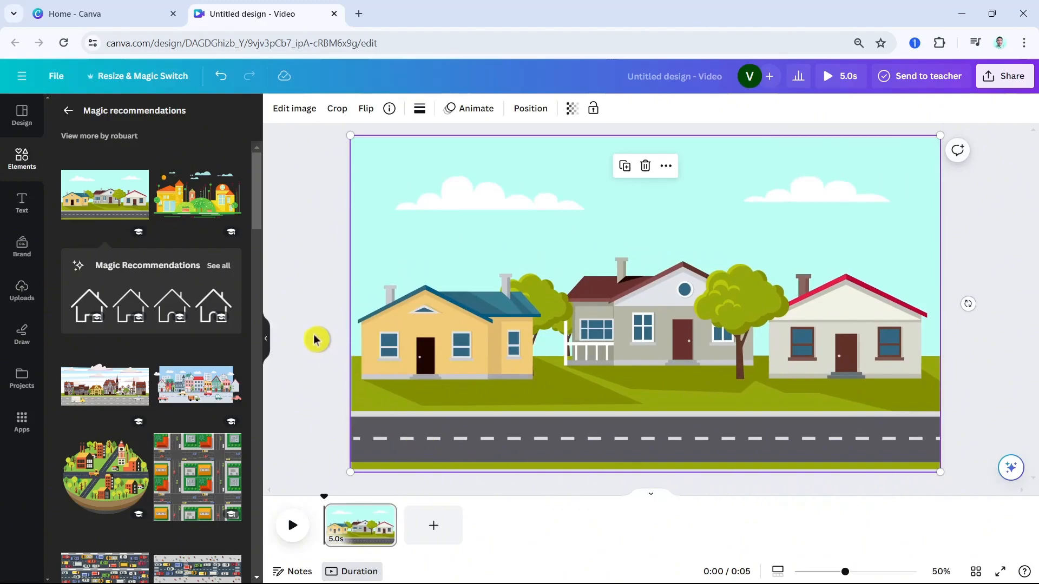
left_click(317, 340)
Step: Search the graphics for "walking" and filter them to animated ones
left_click(70, 112)
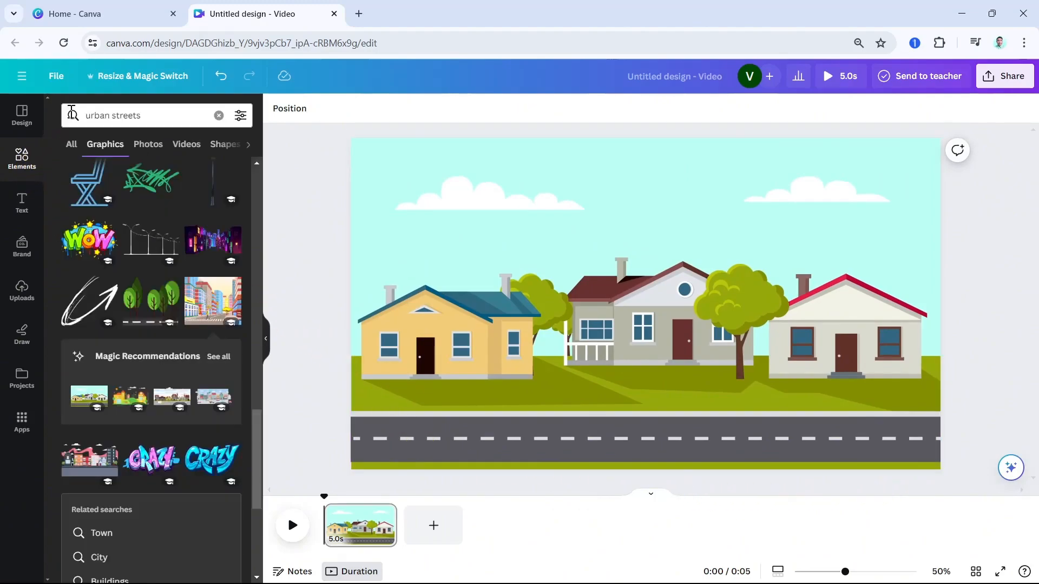
left_click_drag(148, 116, 122, 111)
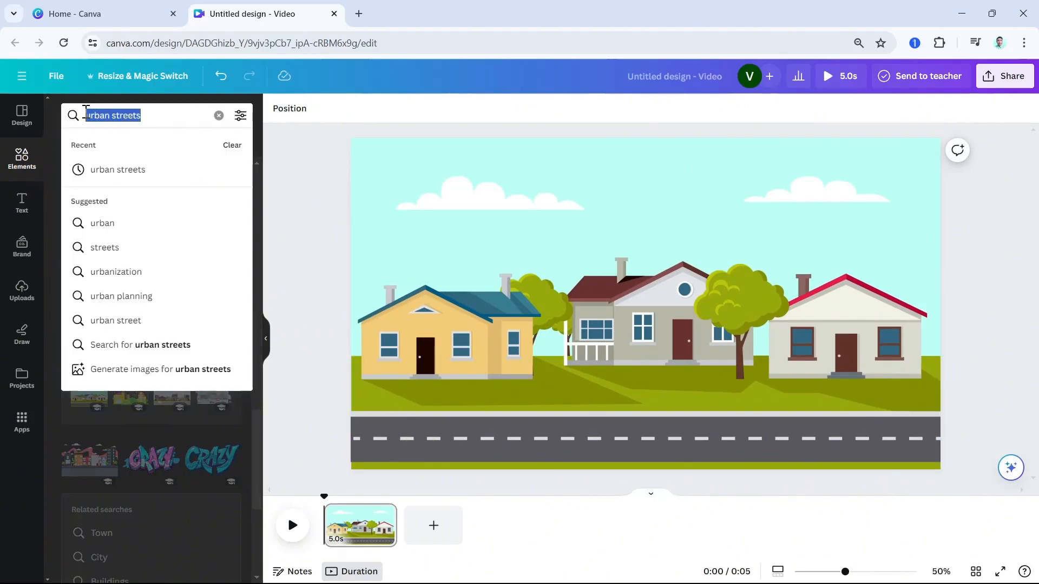
type("walking")
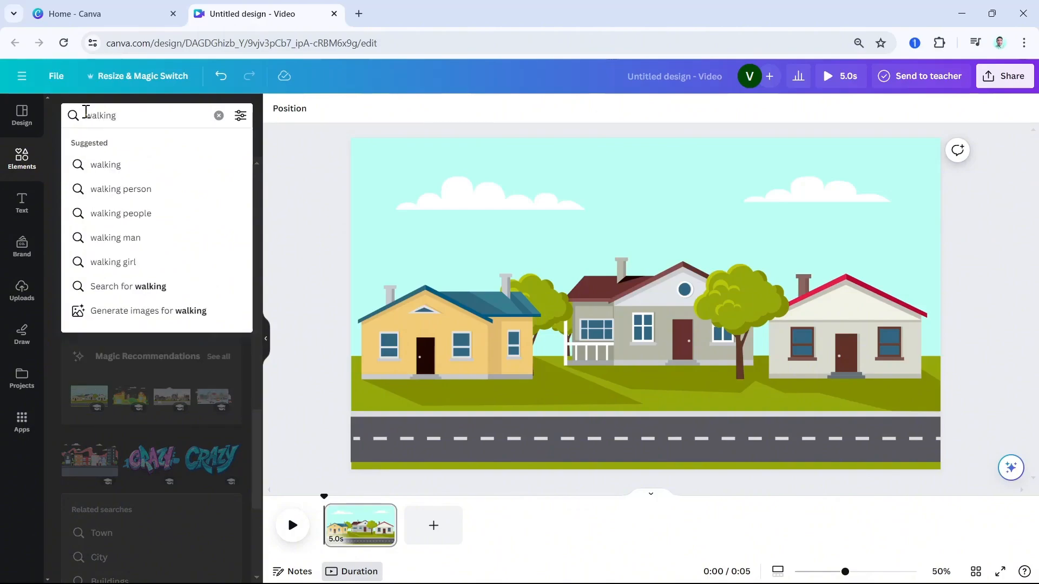
key("Return")
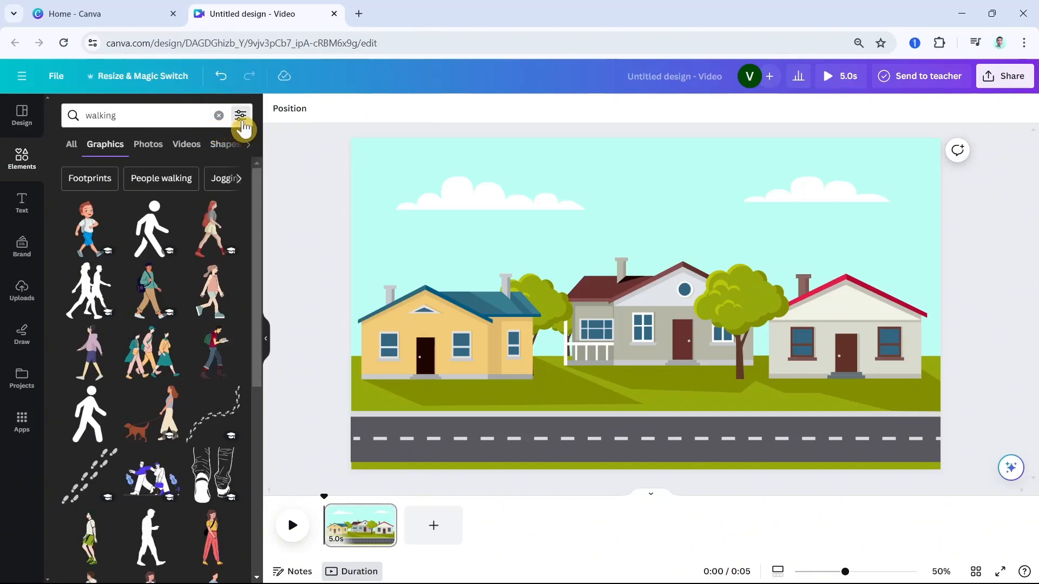
left_click(241, 116)
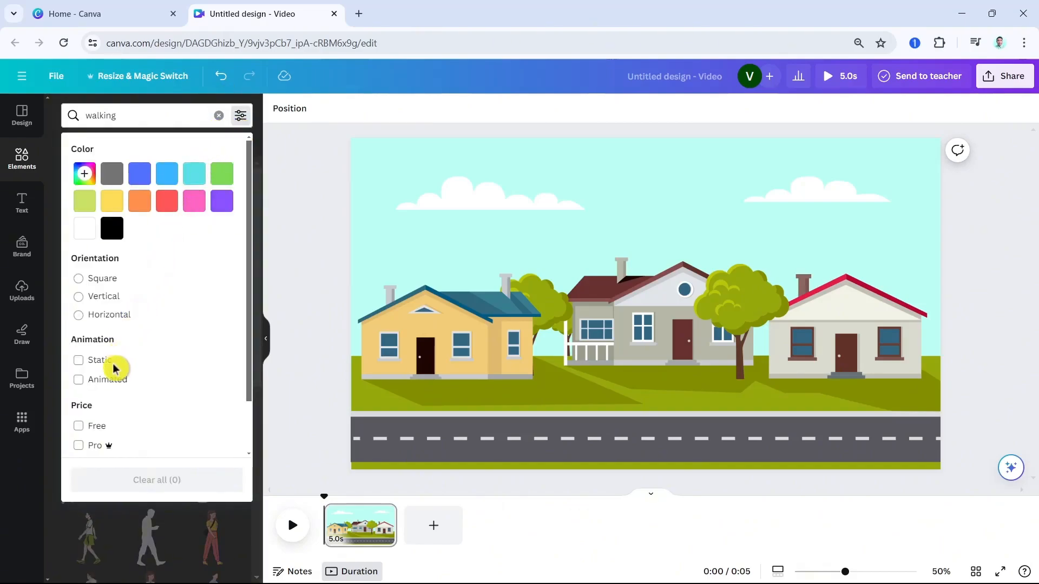
left_click(97, 384)
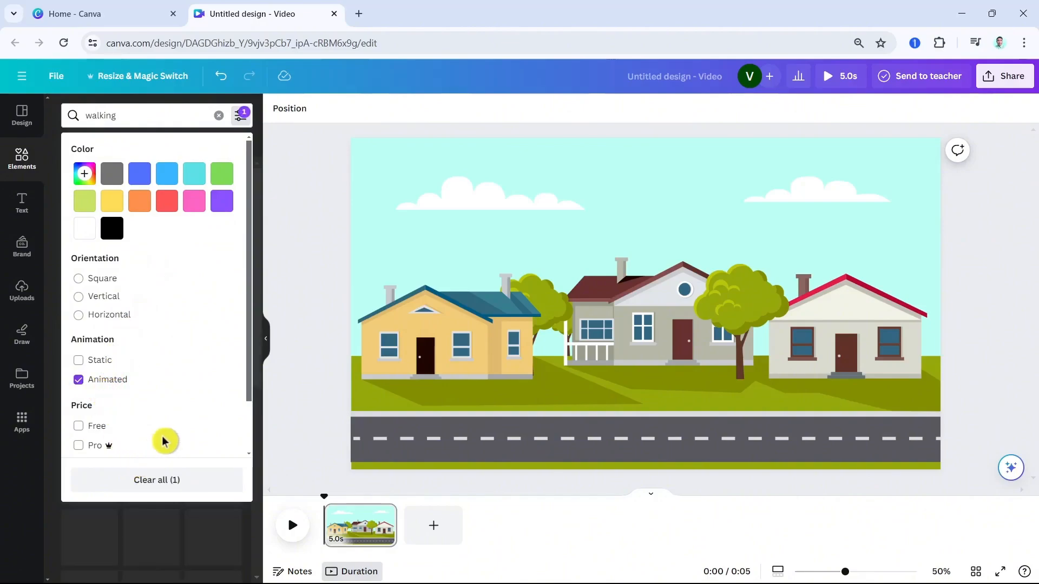
left_click(244, 120)
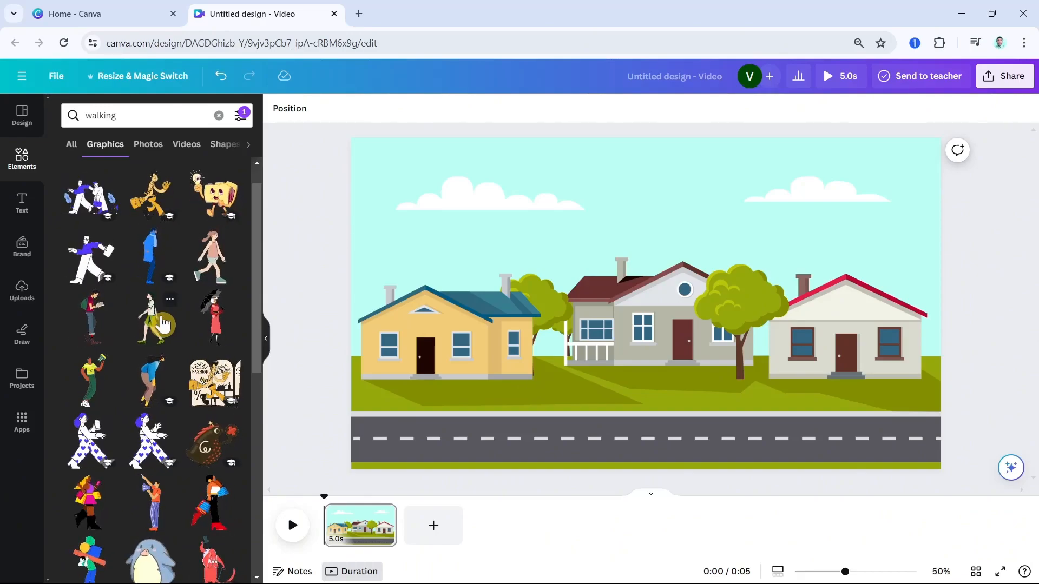
Step: Add the walking girl in a pink top and shorts, shrink her and place her on the road before the yellow house
left_click(208, 258)
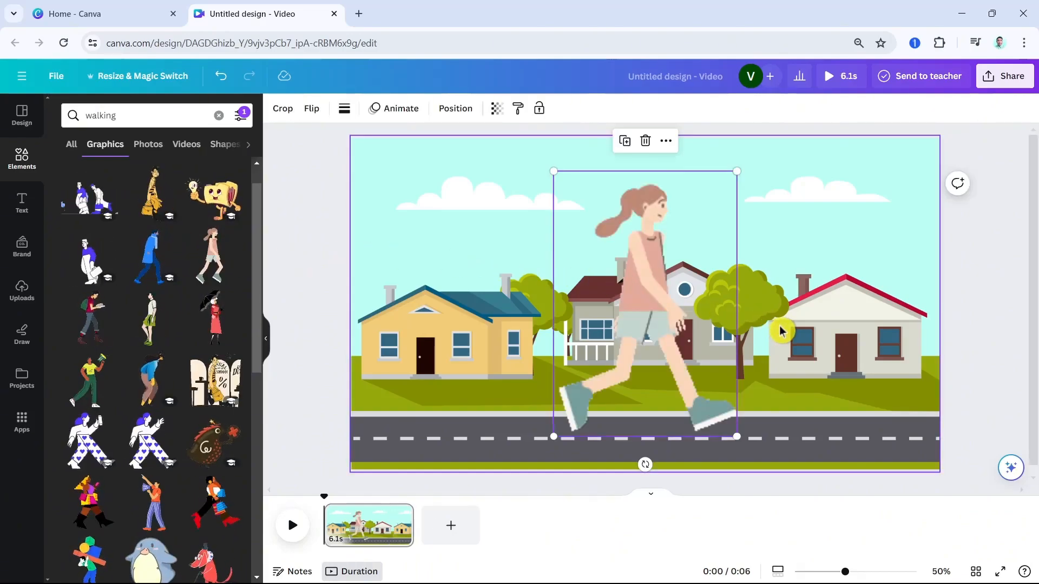
left_click_drag(733, 174, 579, 327)
left_click_drag(555, 362, 525, 362)
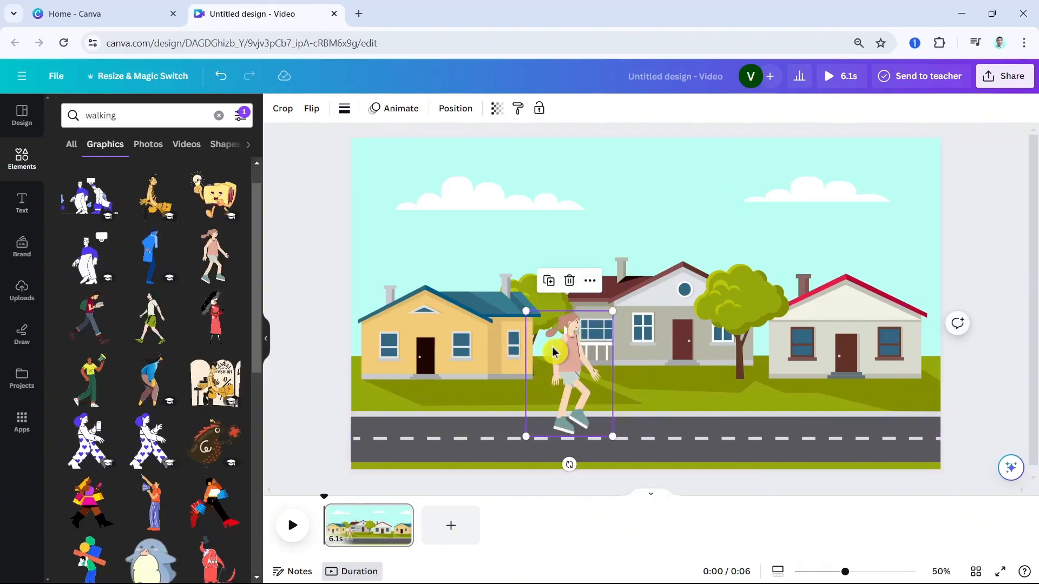
left_click_drag(526, 312, 542, 335)
left_click_drag(578, 385, 405, 374)
left_click(291, 234)
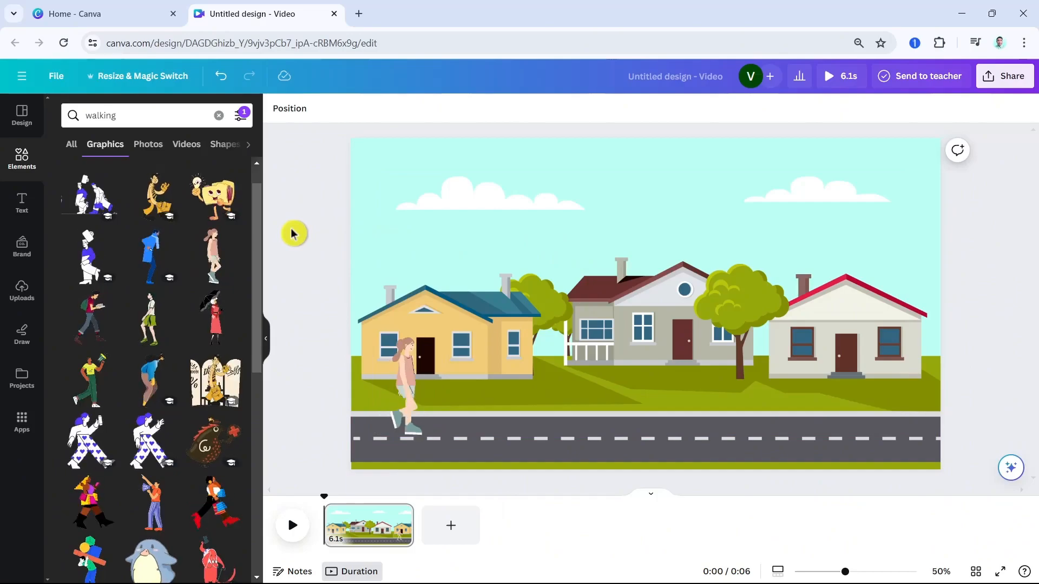
Step: Create a custom animation that moves the girl in a straight horizontal path from the yellow house to the white house
left_click(386, 386)
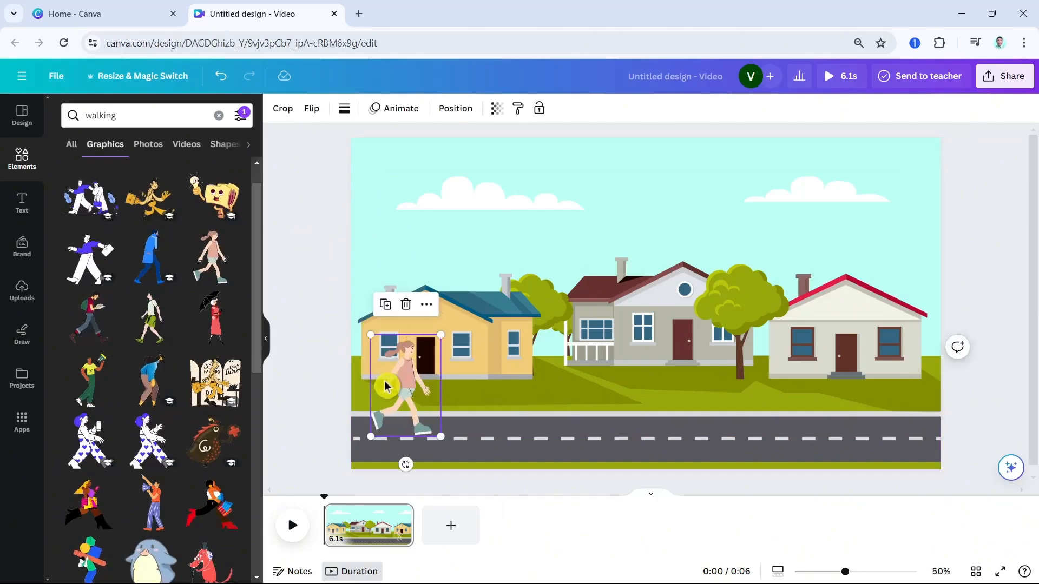
left_click(393, 111)
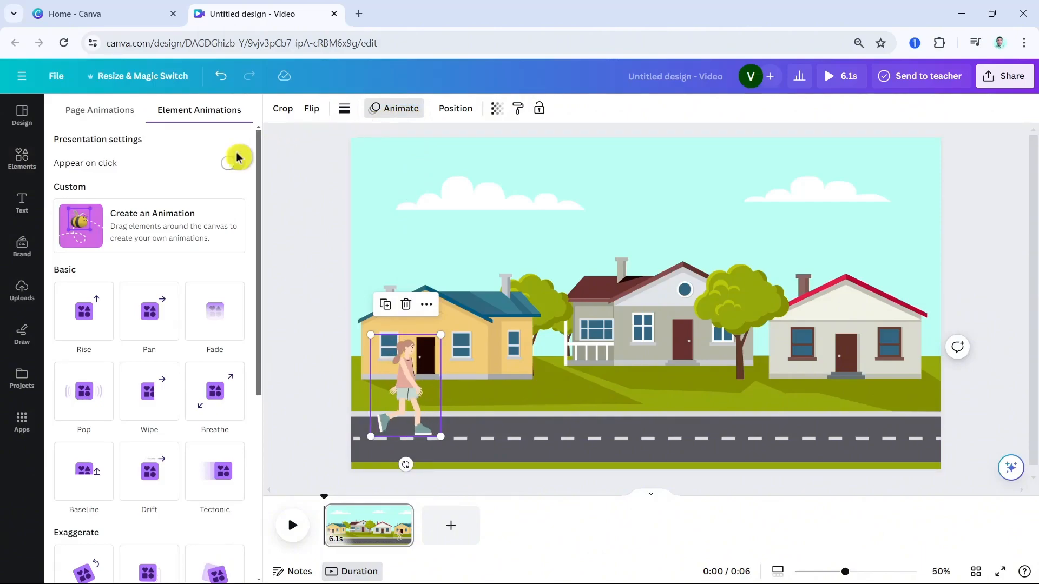
left_click(168, 243)
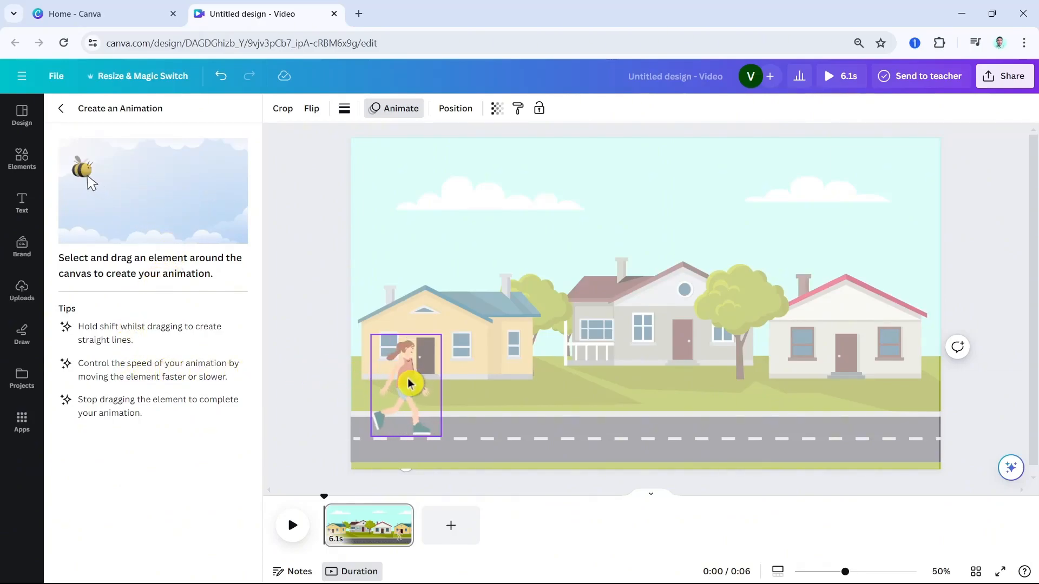
left_click_drag(433, 385, 902, 363)
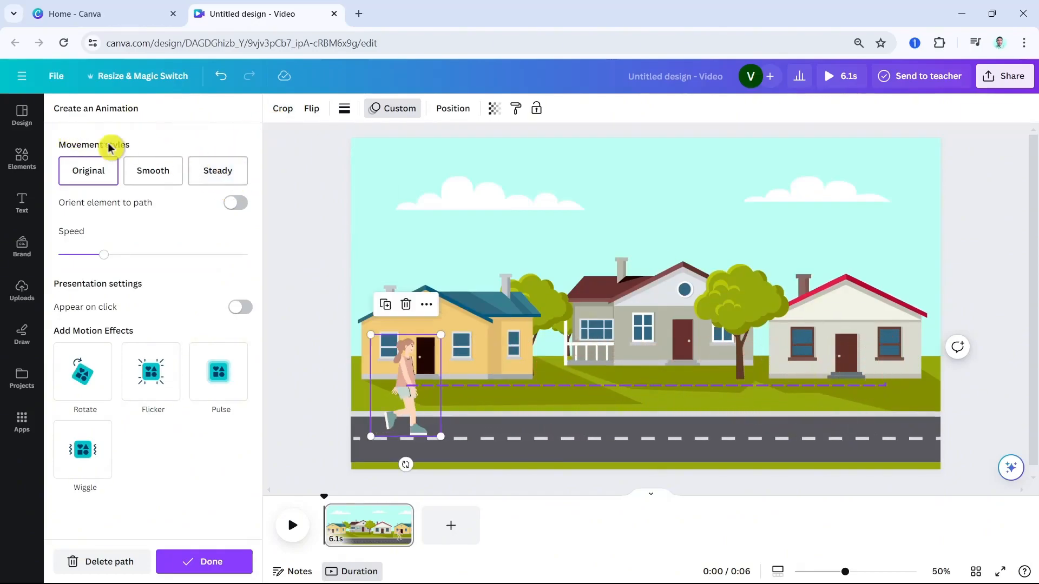
Step: Try the Steady movement style for the girl's path, choose Smooth instead and finish the animation
left_click(219, 175)
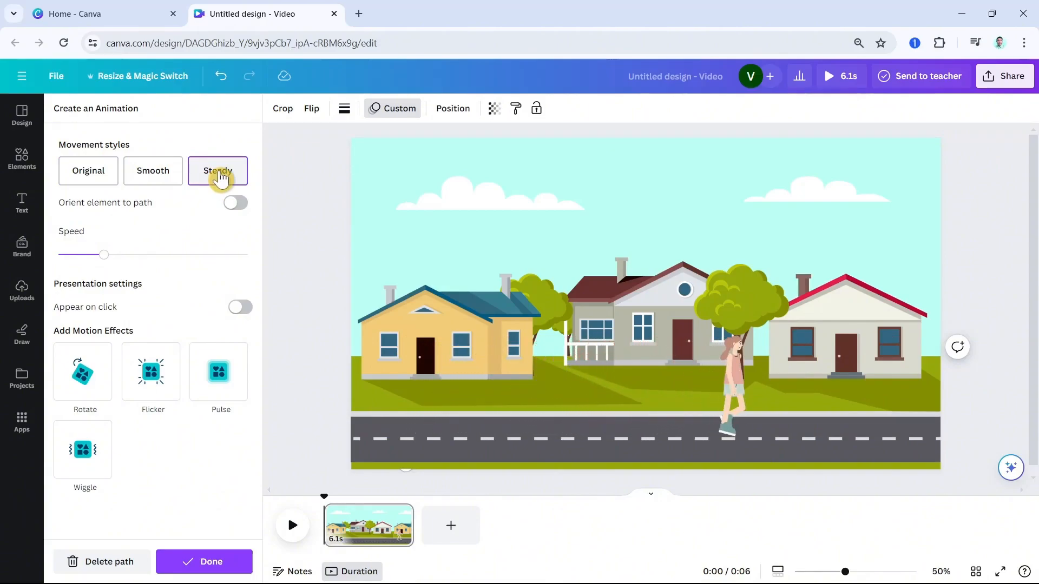
left_click(162, 189)
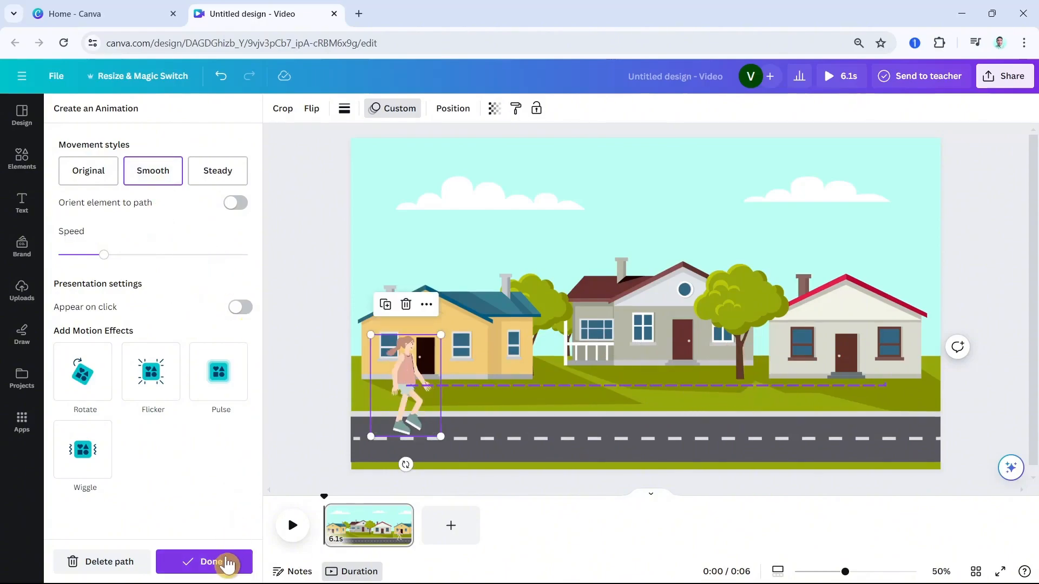
left_click(226, 563)
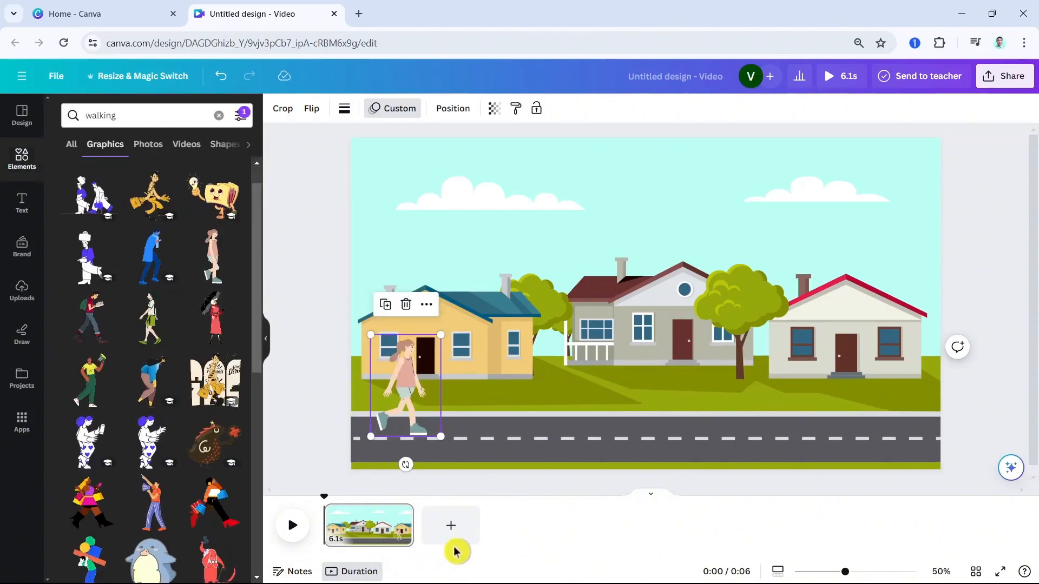
Step: Add a second page to the video and search the graphics for "urban streets"
left_click(456, 544)
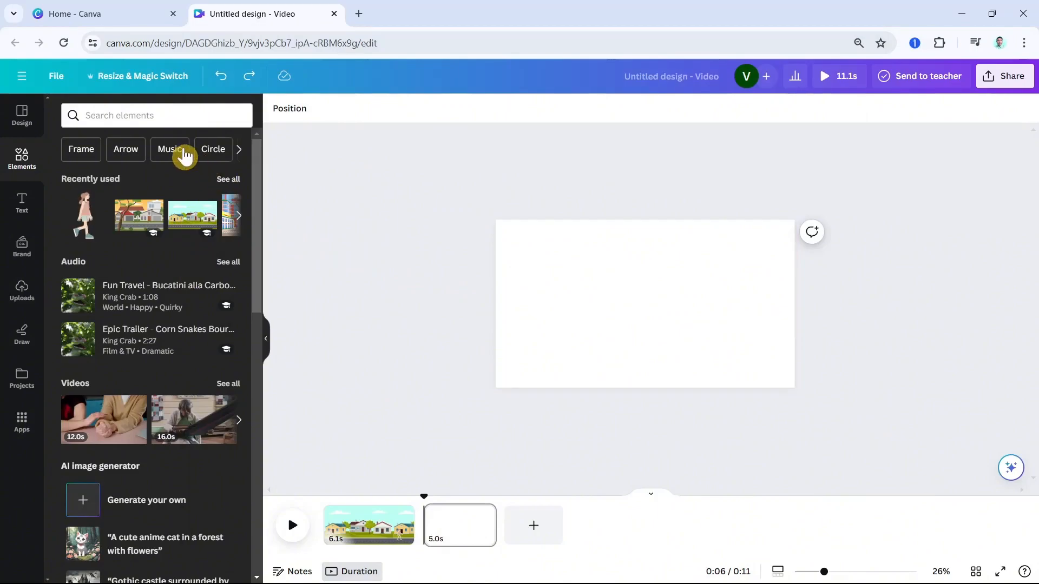
left_click(158, 116)
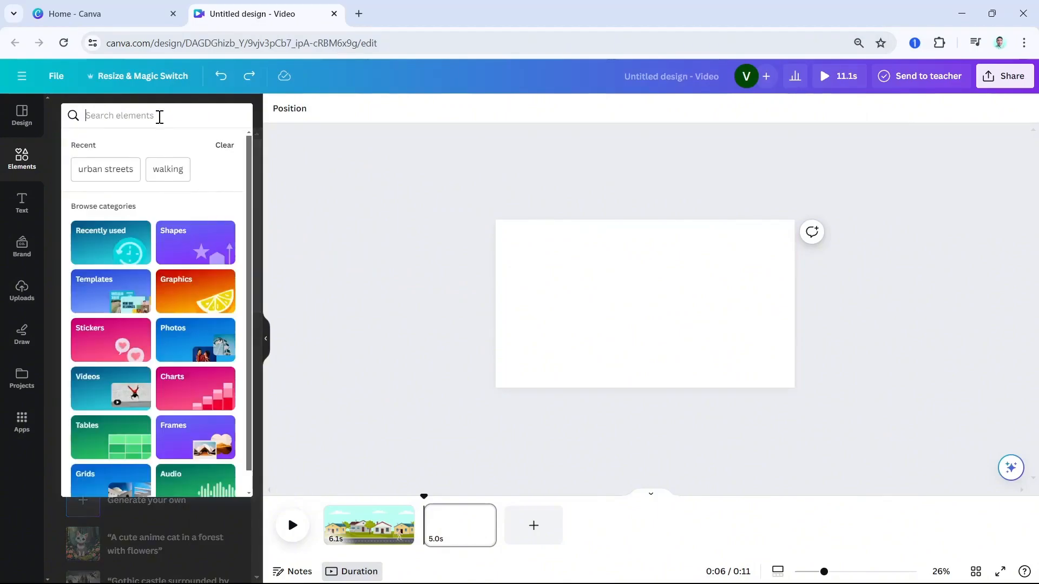
type("urban street")
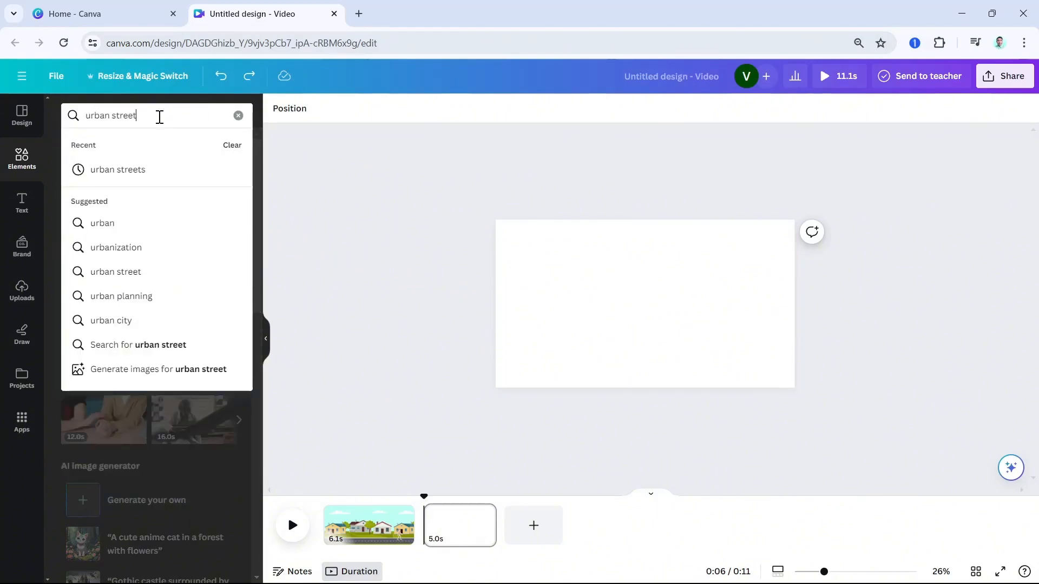
type("s")
key("Return")
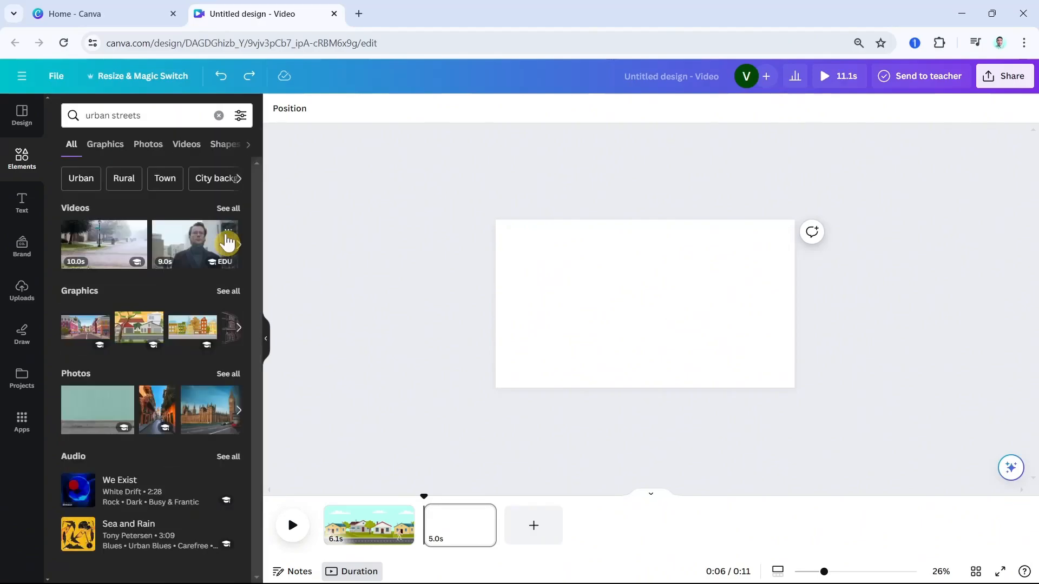
left_click(109, 148)
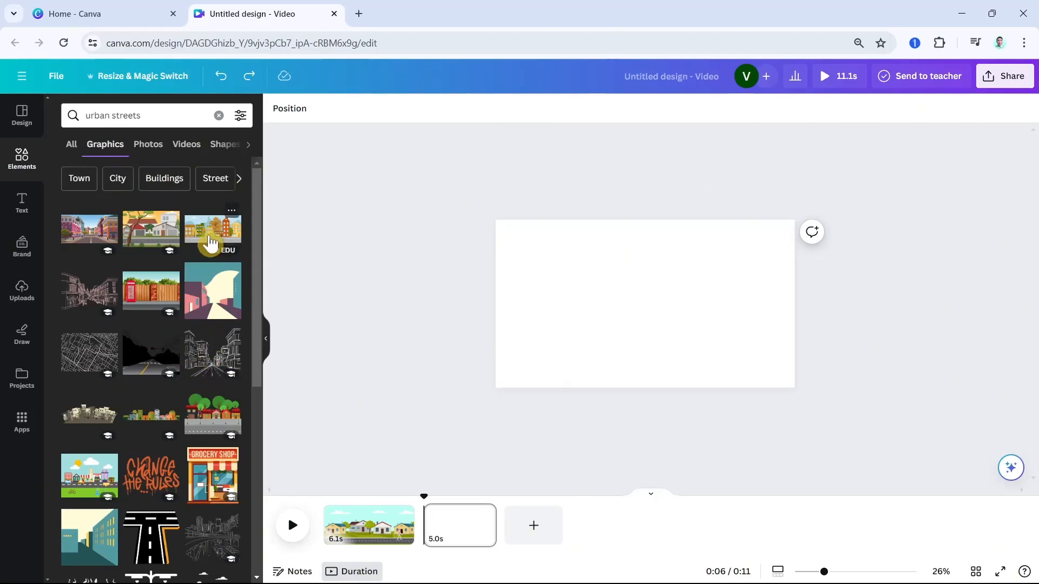
Step: Add the autumn street graphic with yellow trees, align it to the page's lower-left corner and enlarge it well past the right edge
left_click(210, 243)
left_click_drag(645, 308, 547, 359)
left_click_drag(614, 332, 1030, 202)
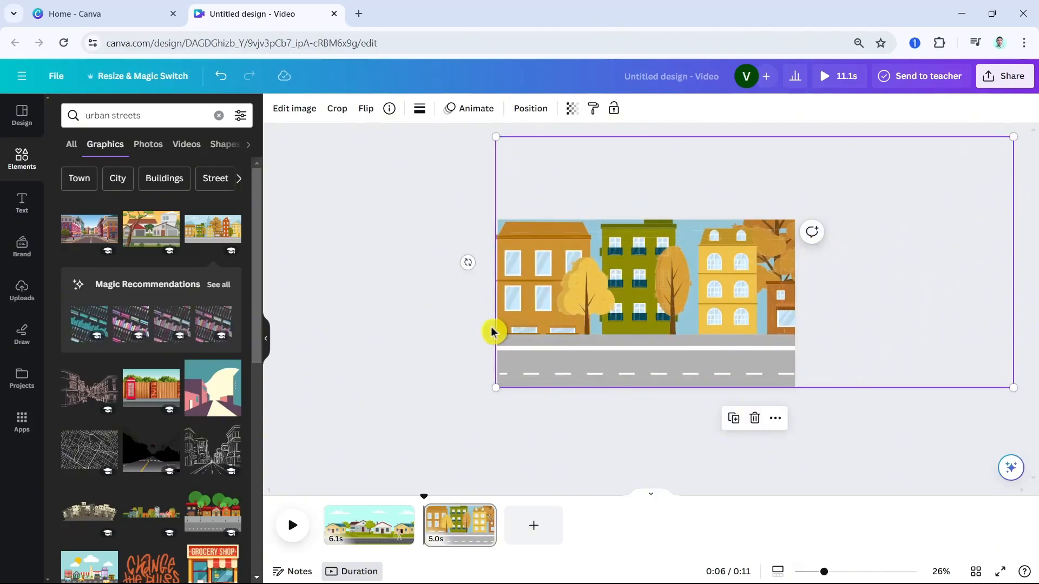
Step: Add the recently used walking girl to the second page and shrink her so she stands on the street
left_click(221, 118)
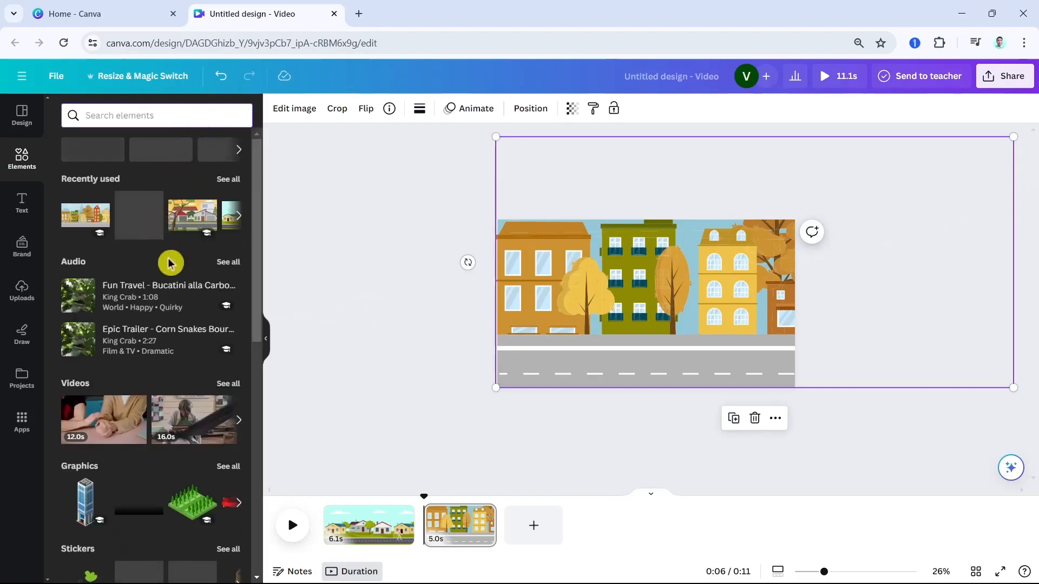
left_click(137, 216)
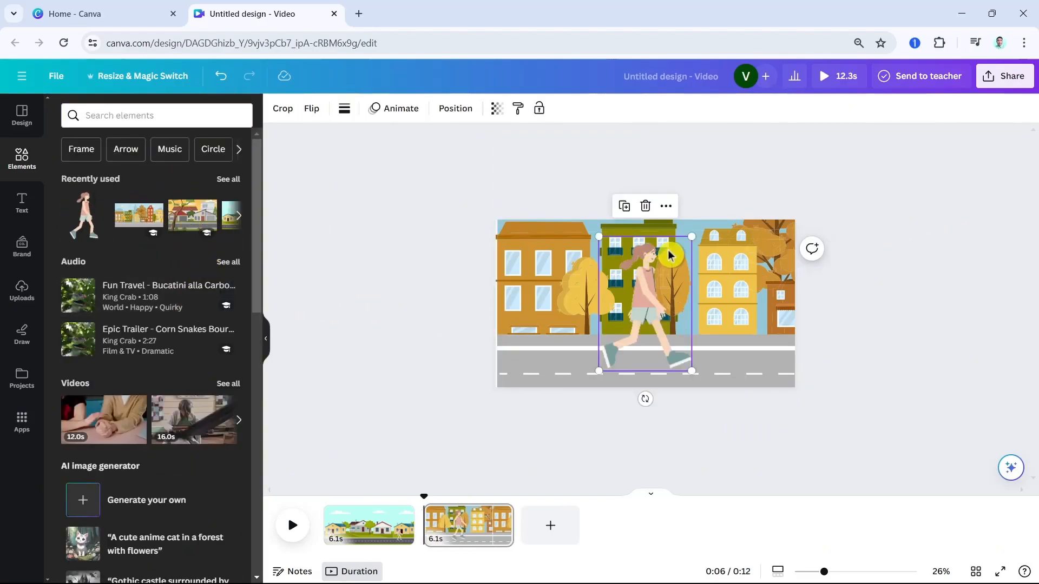
left_click_drag(676, 216, 641, 275)
mouse_move(622, 325)
left_mouse_down()
mouse_move(533, 321)
mouse_move(616, 328)
left_mouse_up()
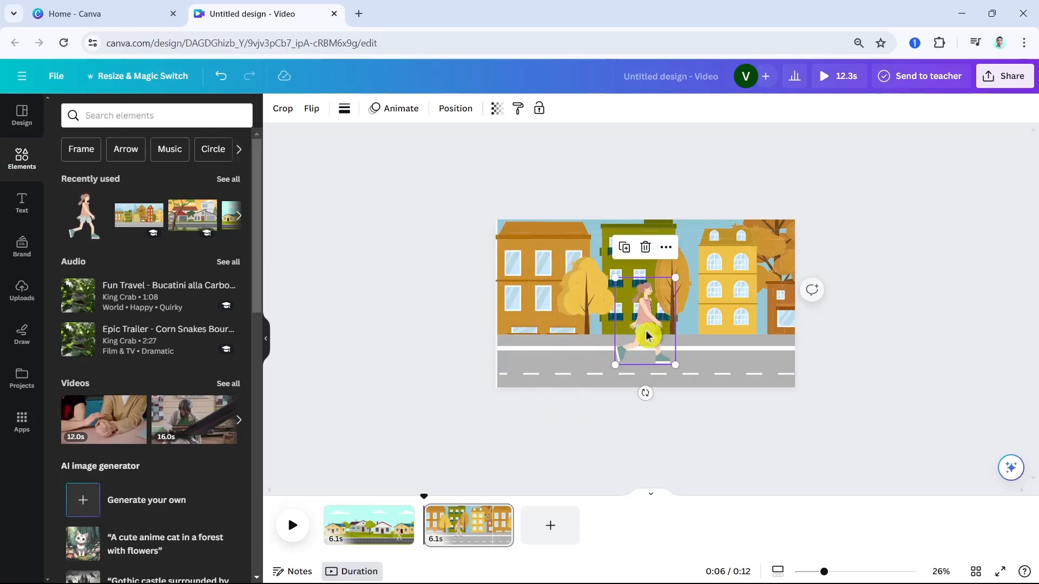
Step: Create a custom animation that slides the autumn street background straight left behind the girl, using the Smooth movement style
left_click(402, 110)
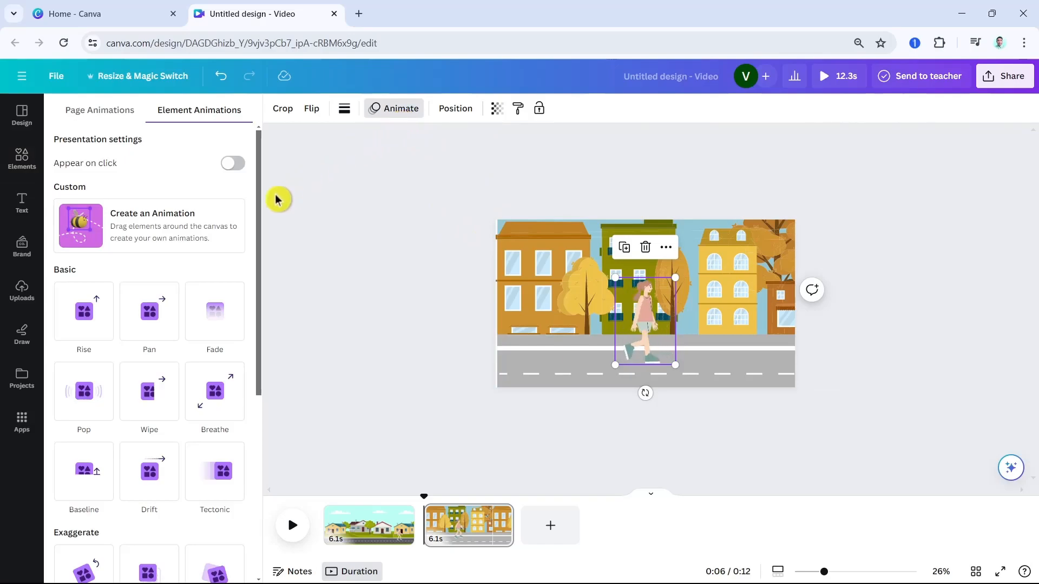
left_click(201, 225)
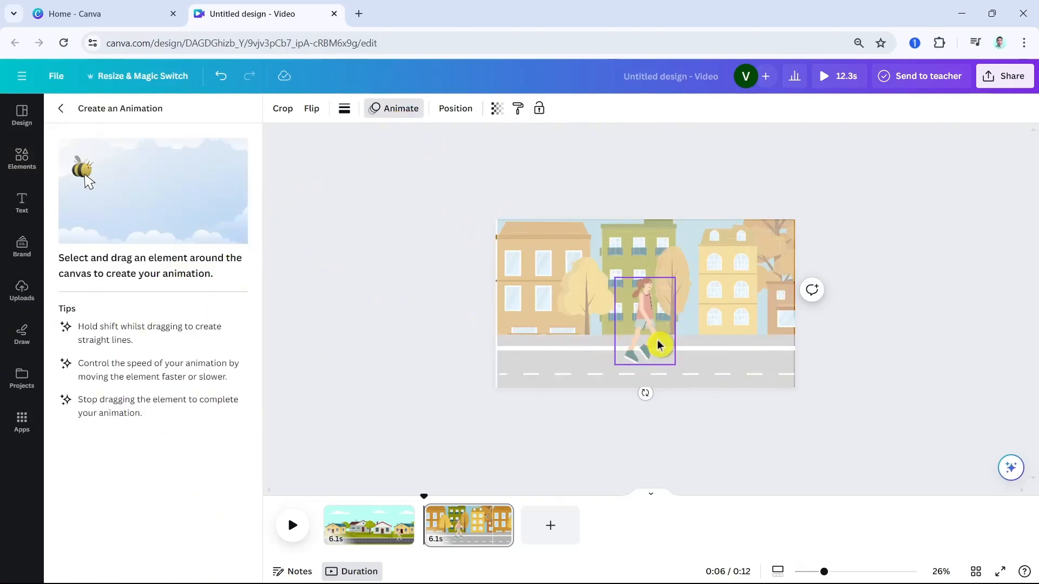
key("ctrl+z")
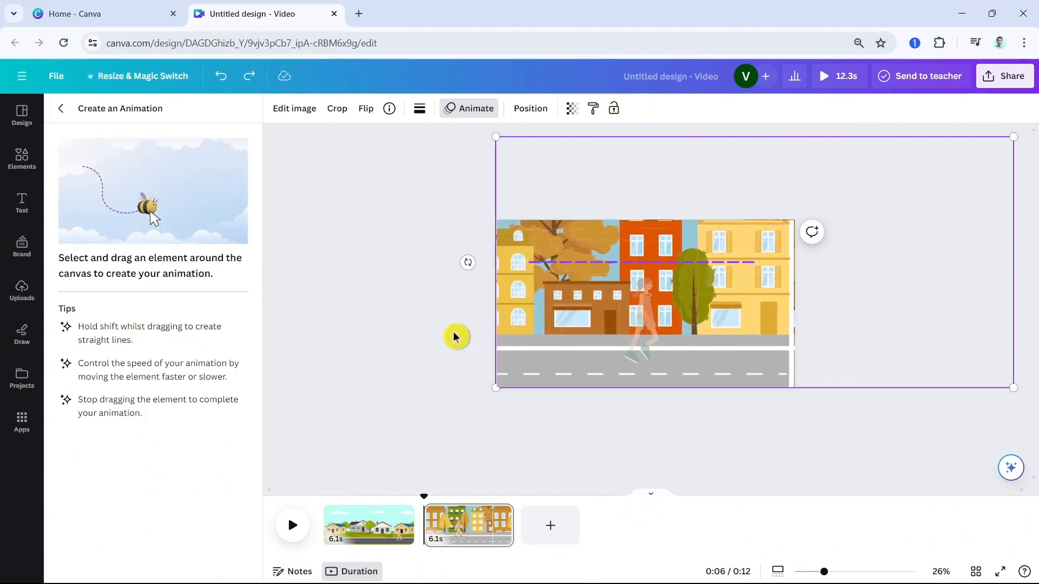
left_click_drag(464, 337, 465, 337)
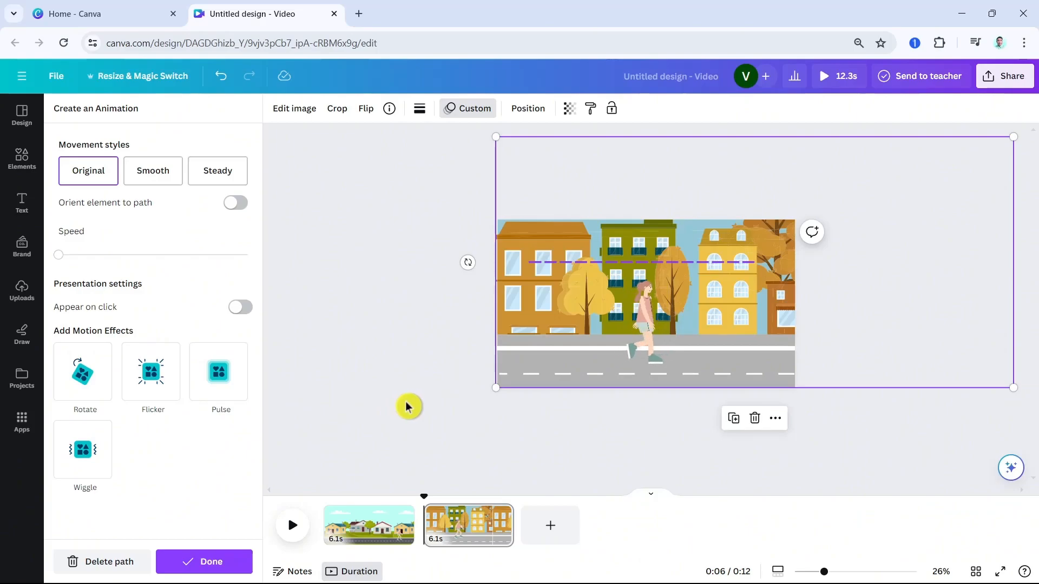
left_click(163, 183)
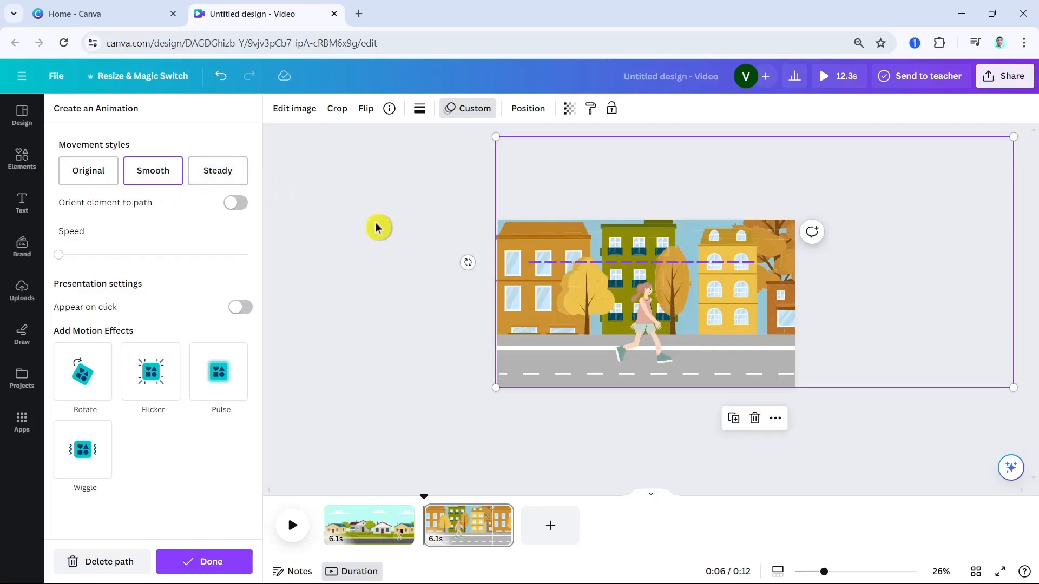
left_click(389, 251)
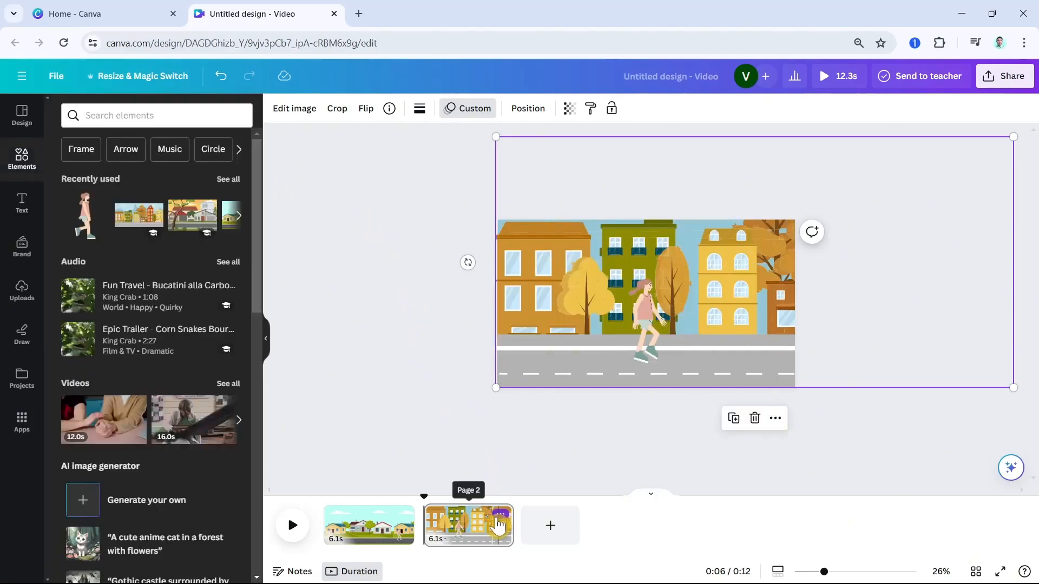
Step: Add a third page after the autumn street scene and search the graphics for "urban streets"
left_click(500, 524)
left_click(503, 517)
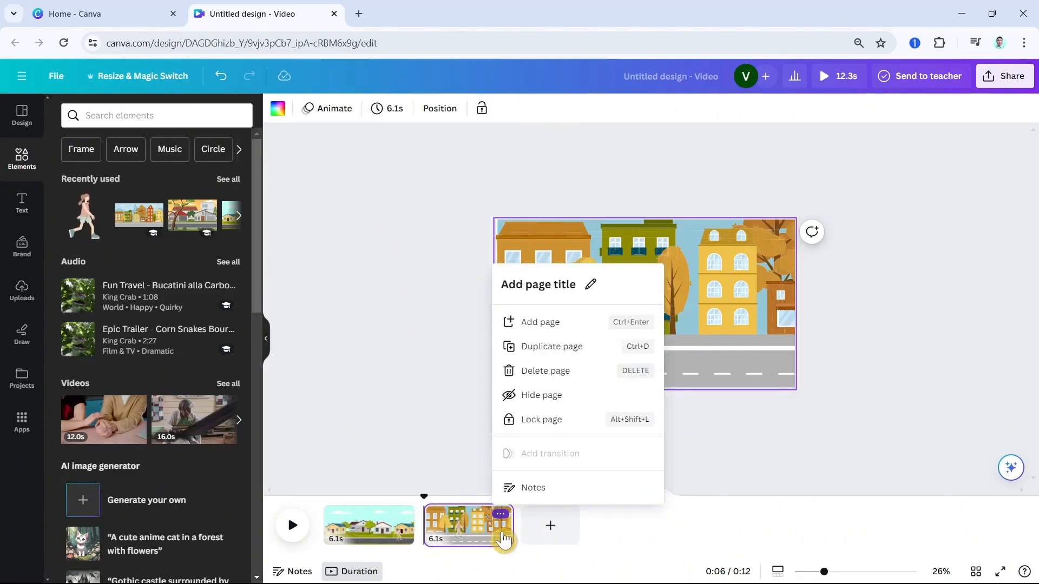
left_click(503, 539)
left_click(550, 525)
left_click(162, 115)
type("MTO")
key("BackSpace")
key("BackSpace")
key("BackSpace")
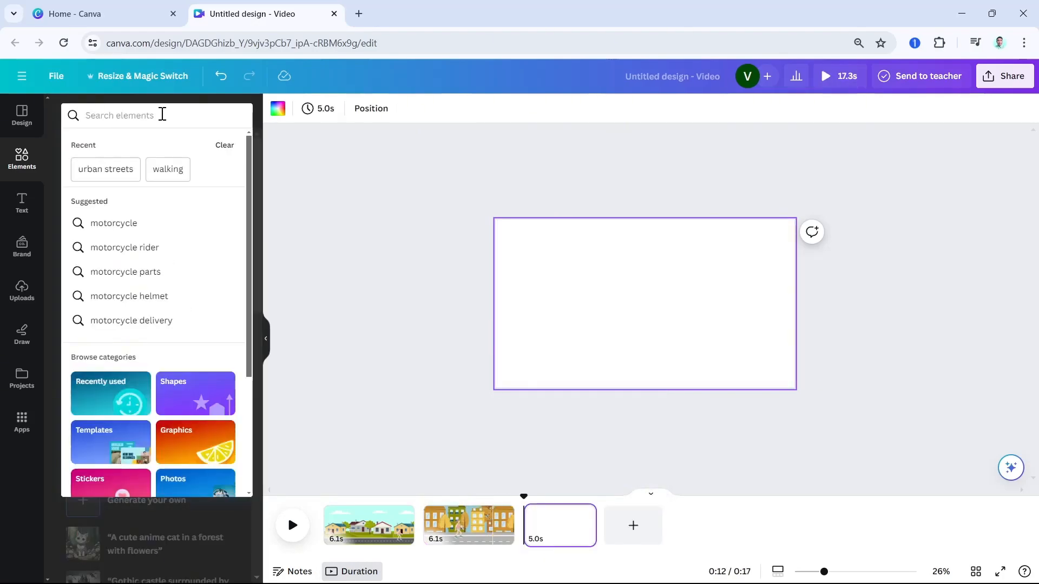
type("ur")
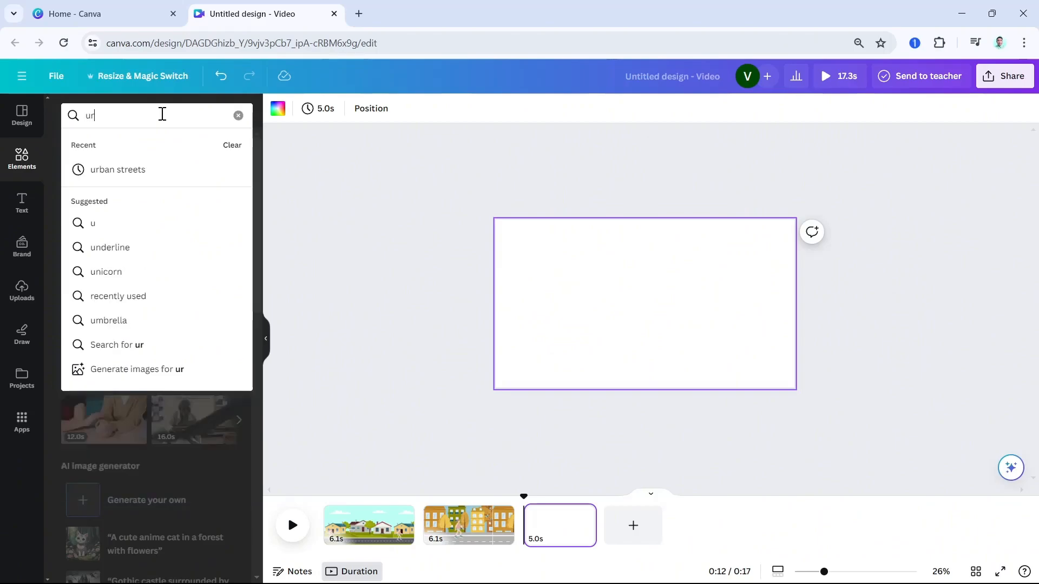
left_click(153, 171)
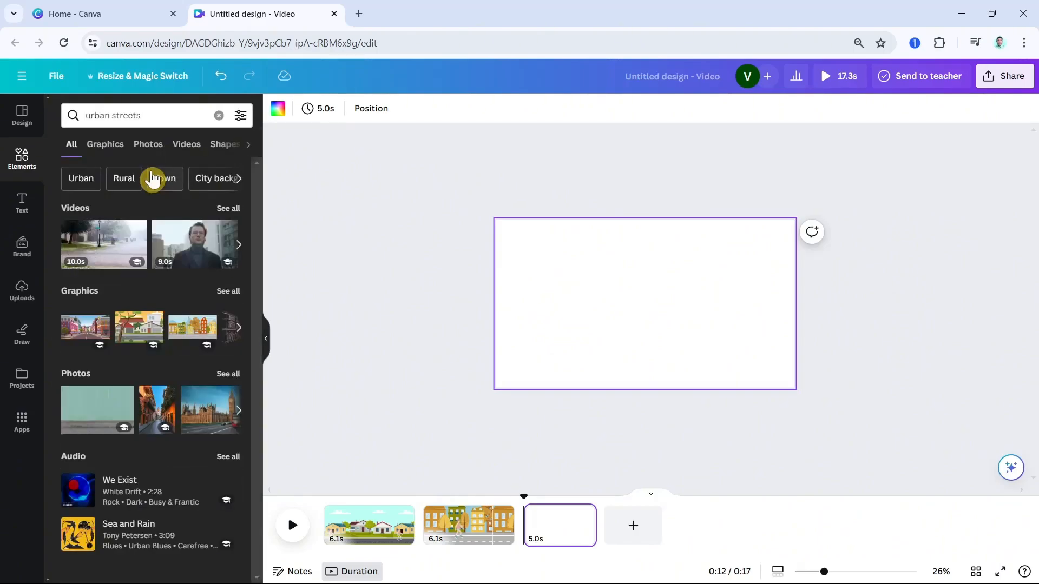
left_click(125, 147)
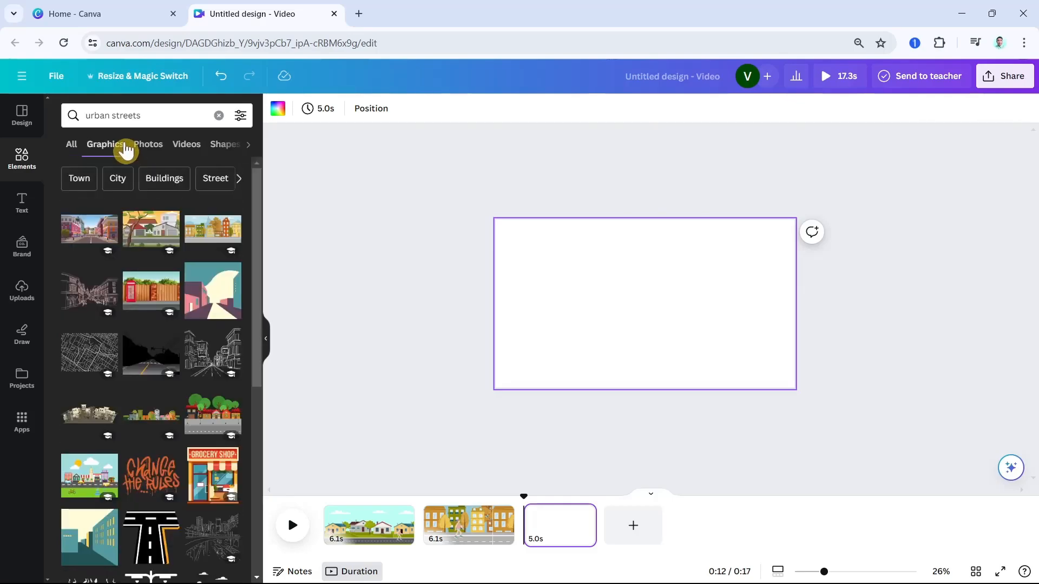
Step: Add the city street graphic with pink and orange buildings, align it to the lower-left corner and enlarge it to cover the page
left_click(93, 235)
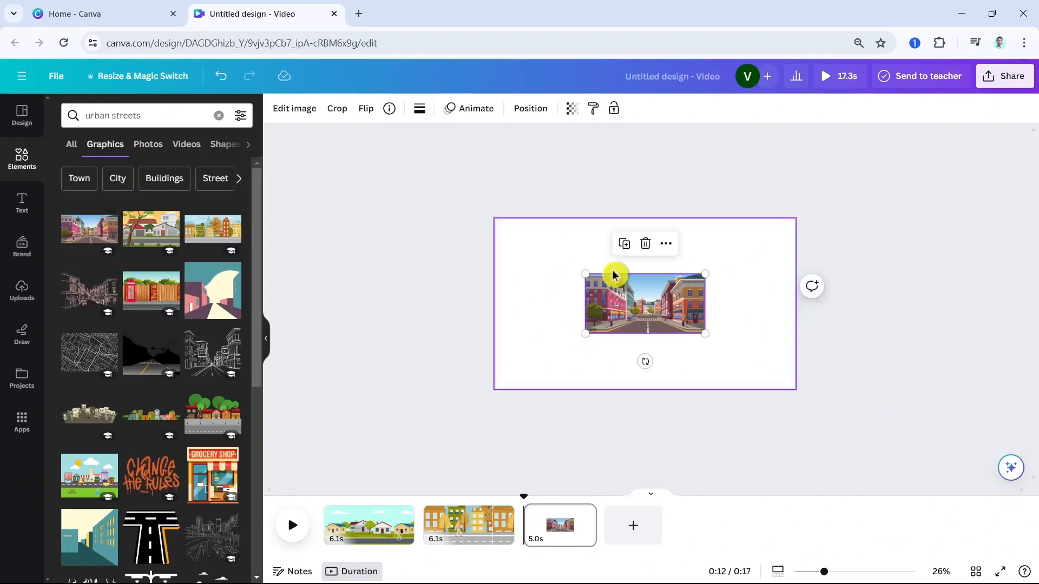
left_click_drag(623, 304, 538, 358)
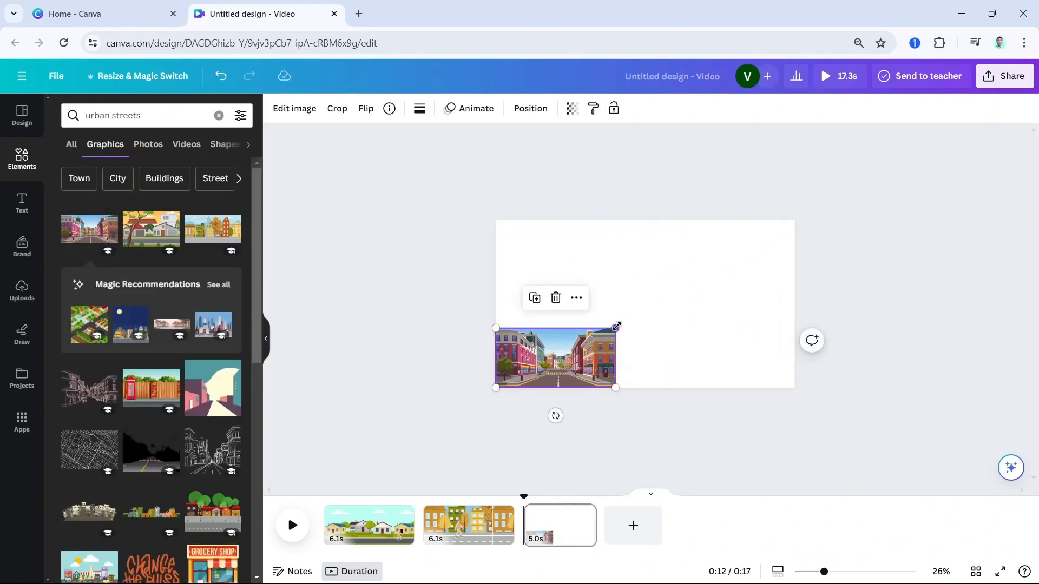
left_click_drag(615, 327, 824, 196)
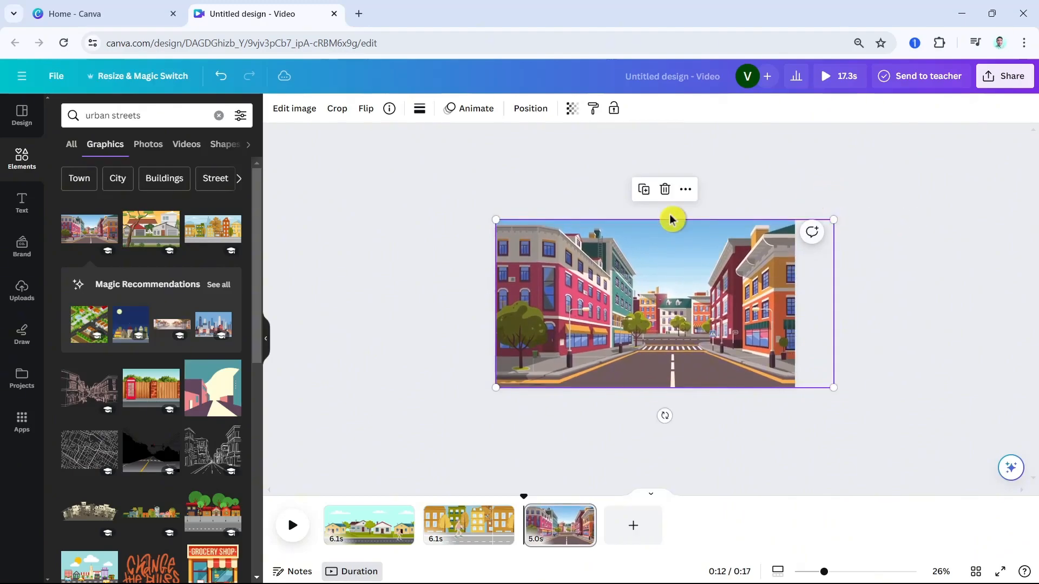
Step: Search the graphics for "moto", add the delivery rider on a red scooter, shrink it and place it in the street's lower-left corner
left_click(173, 118)
type("moto")
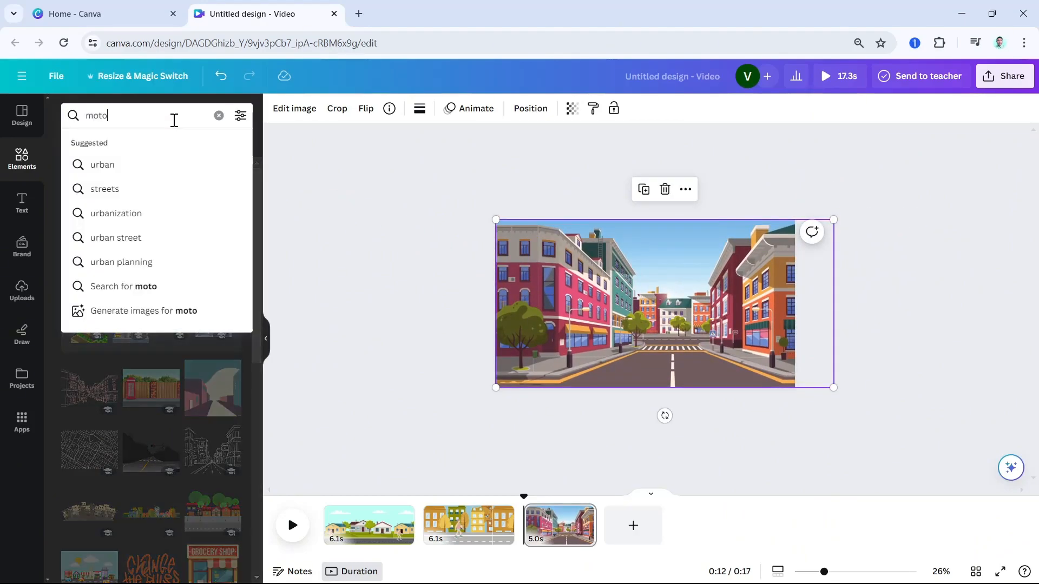
key("Return")
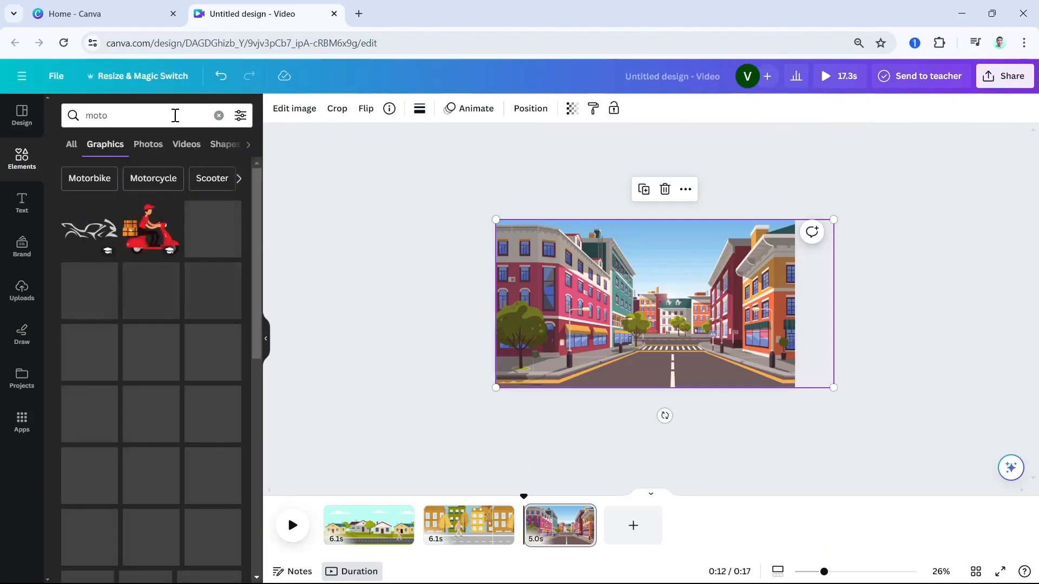
left_click(151, 227)
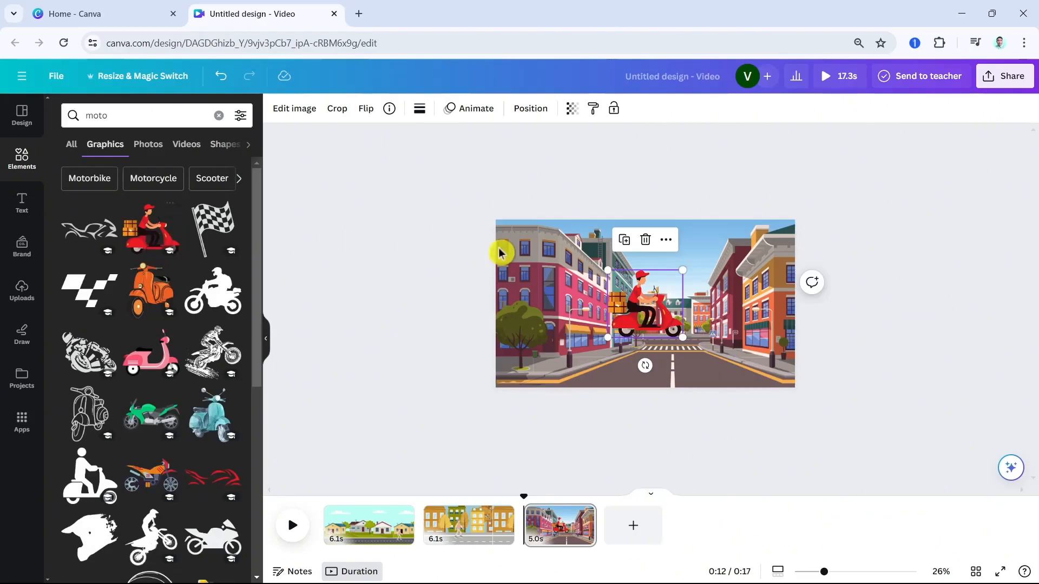
left_click_drag(645, 308, 625, 345)
left_click_drag(591, 309, 614, 329)
left_click_drag(646, 363, 537, 364)
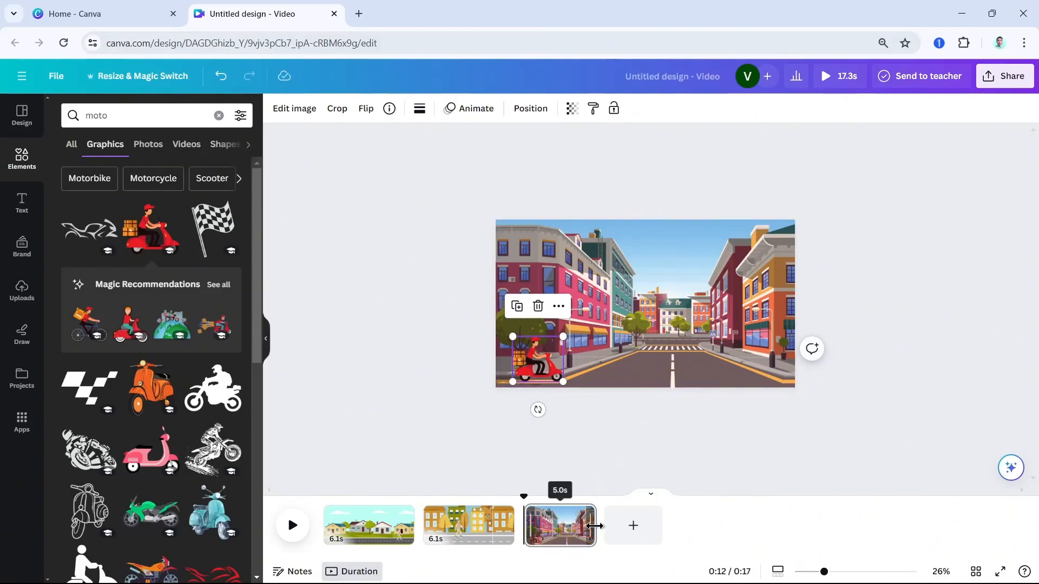
Step: Extend the third page's duration to 10.8 s and duplicate the page
left_click(578, 533)
left_click_drag(770, 521, 681, 528)
left_click(669, 517)
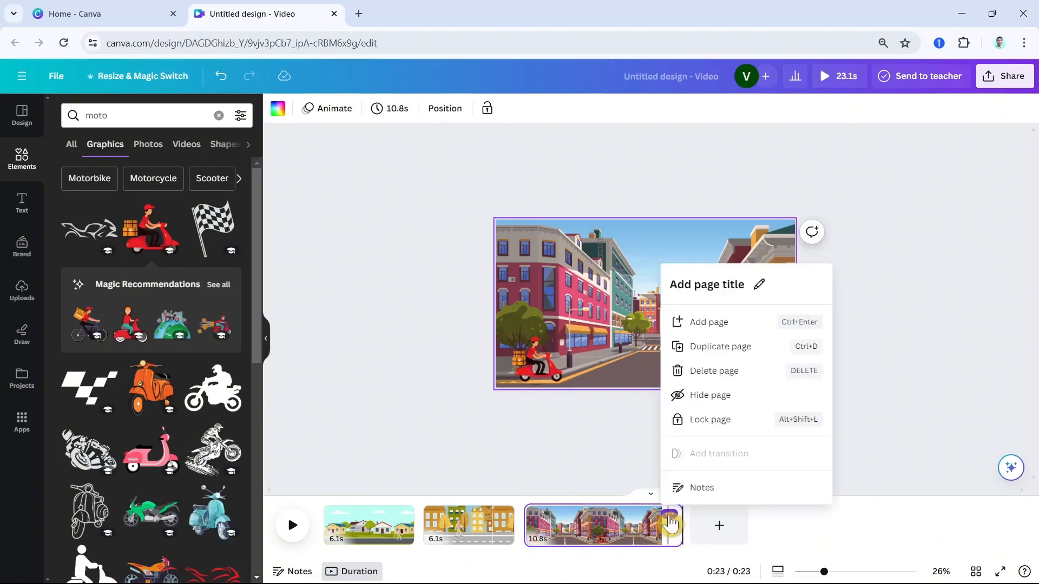
left_click(716, 354)
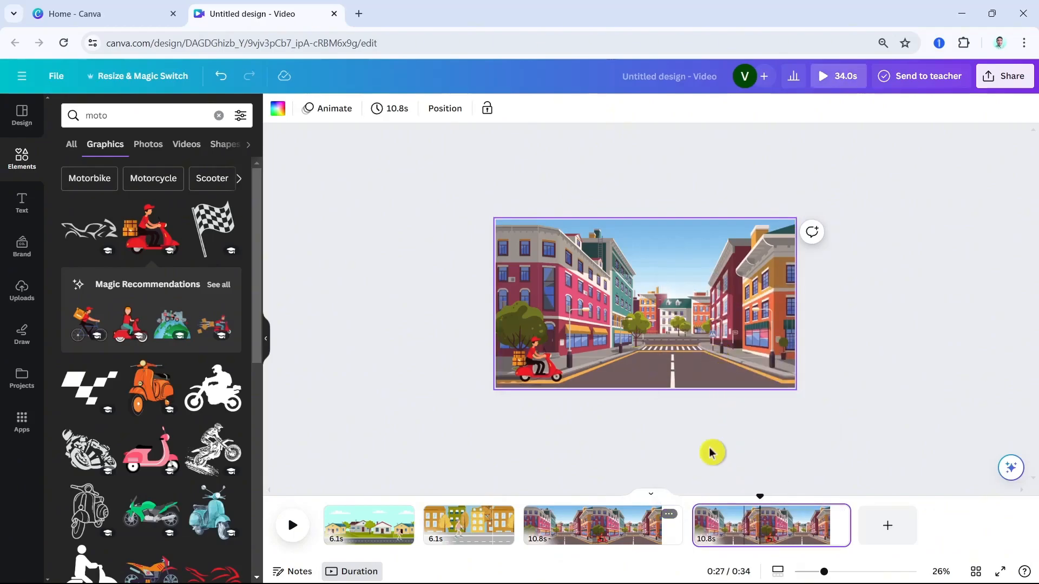
Step: On the duplicated page, enlarge the street to show its right side and place an enlarged scooter rider at the lower right
left_click(498, 235)
left_click_drag(496, 219, 105, 76)
left_click(530, 359)
left_click_drag(531, 361, 650, 304)
Step: Add a 5-second Match & Move transition between the third and fourth pages and preview it from the start of the third page
left_click(684, 548)
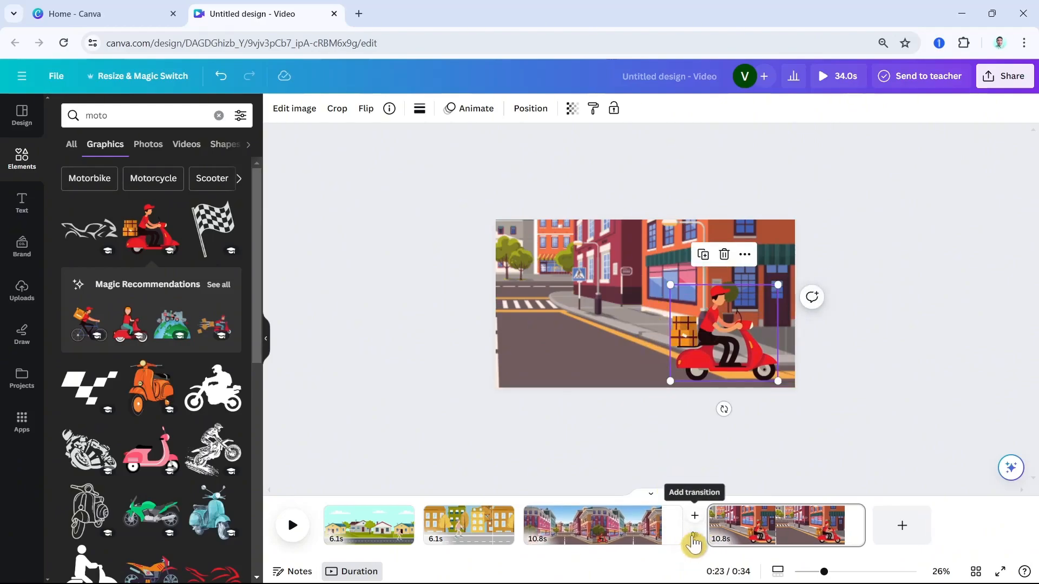
left_click(695, 536)
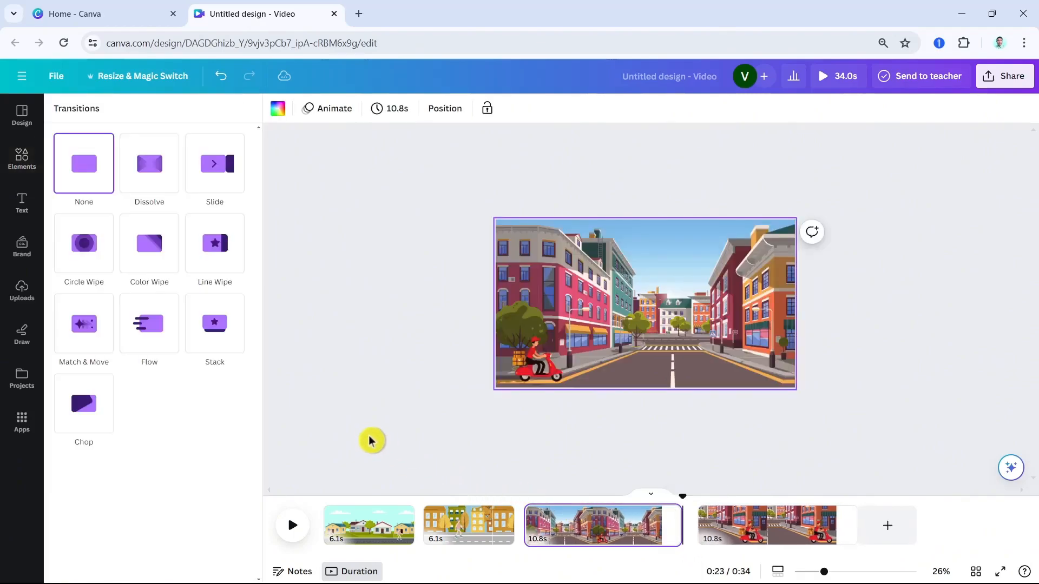
left_click(79, 338)
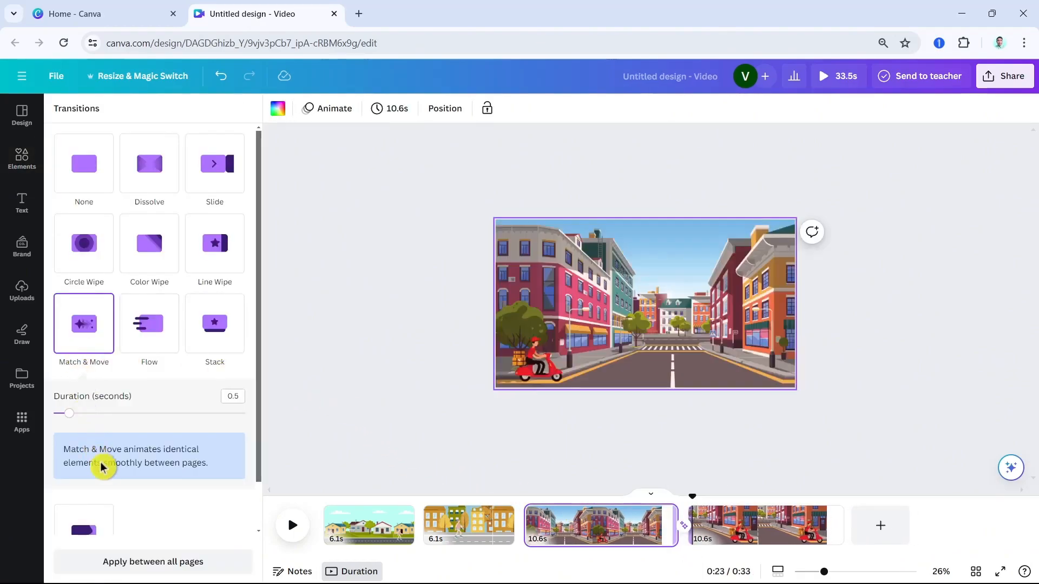
left_click_drag(70, 414, 314, 463)
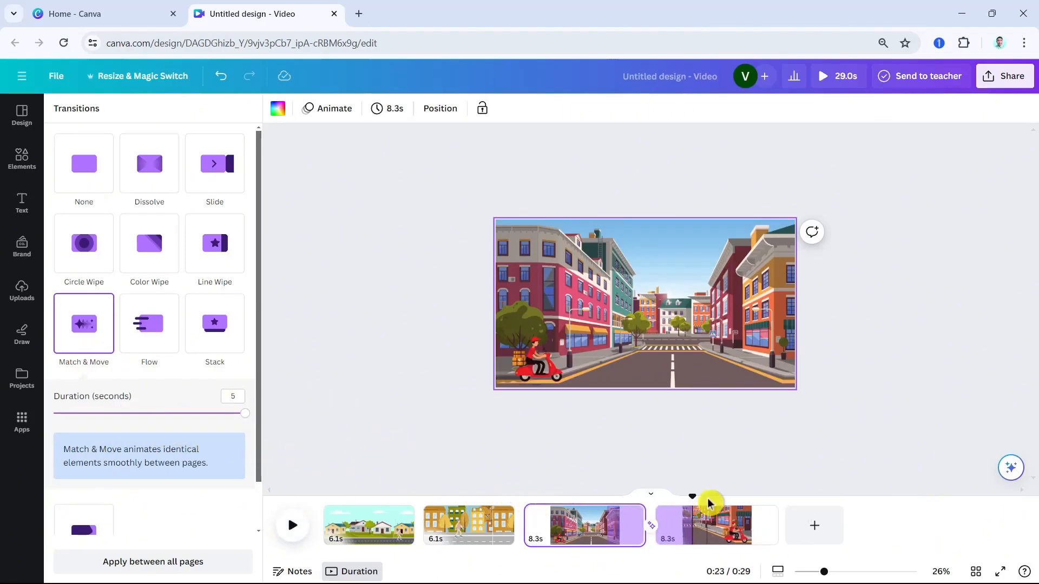
left_click_drag(684, 496, 525, 496)
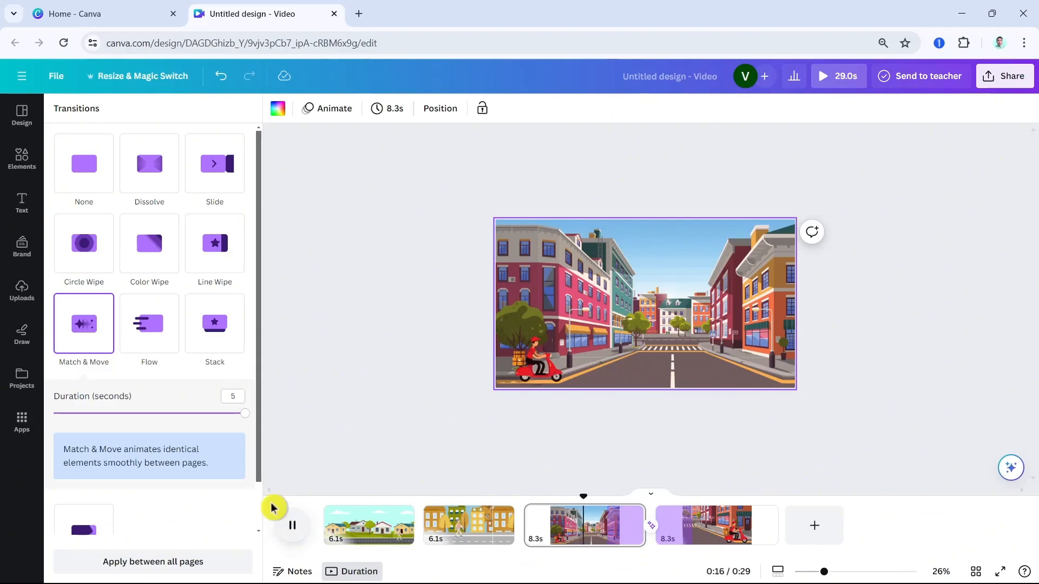
scroll(216, 453, "down", 1)
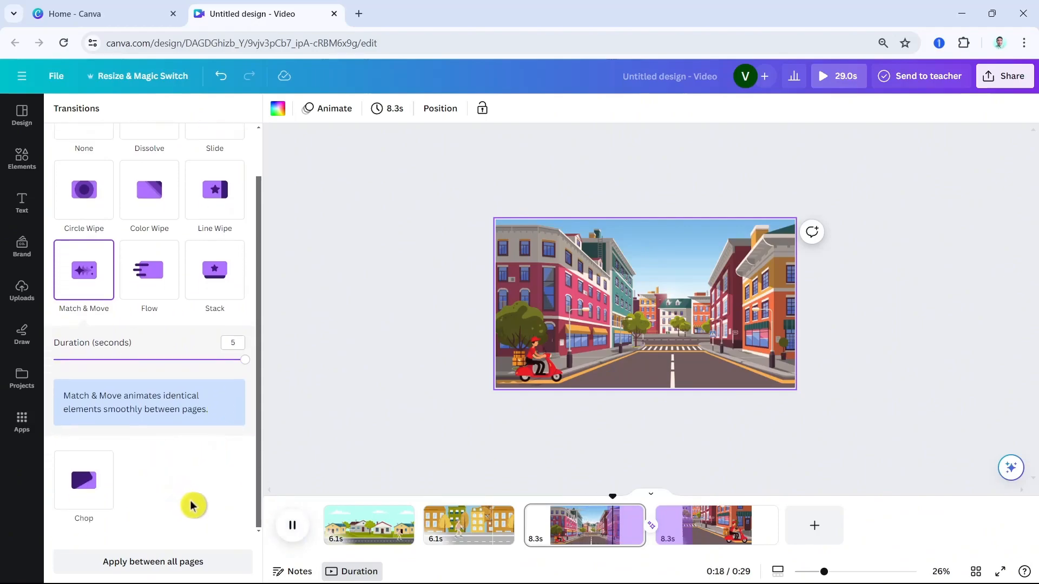